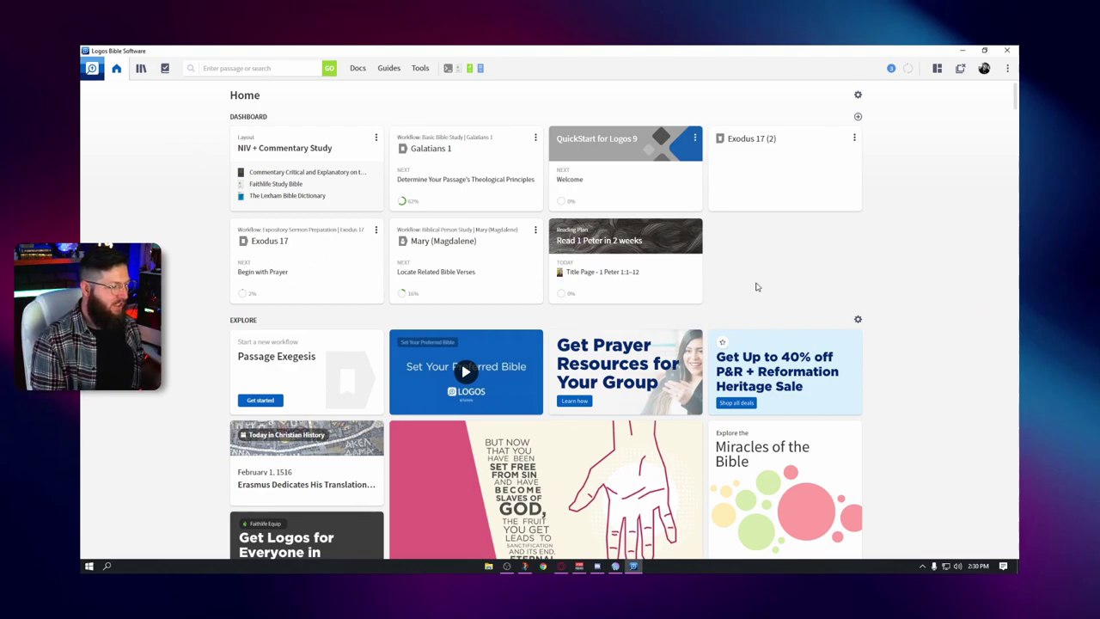
Look up the passage Exodus 17 and show it in the English Standard Version.
{"action": "scroll", "coordinate": [902, 357], "scroll_direction": "down", "scroll_amount": 3}
{"action": "scroll", "coordinate": [900, 362], "scroll_direction": "down", "scroll_amount": 2}
{"action": "scroll", "coordinate": [899, 363], "scroll_direction": "up", "scroll_amount": 6}
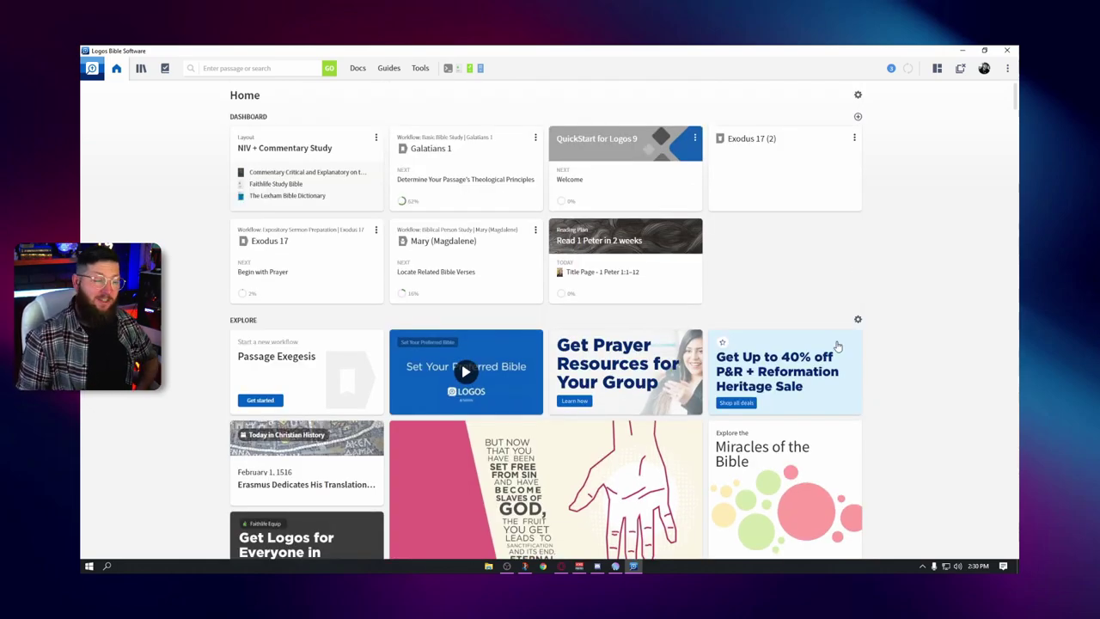
{"action": "left_click", "coordinate": [248, 74]}
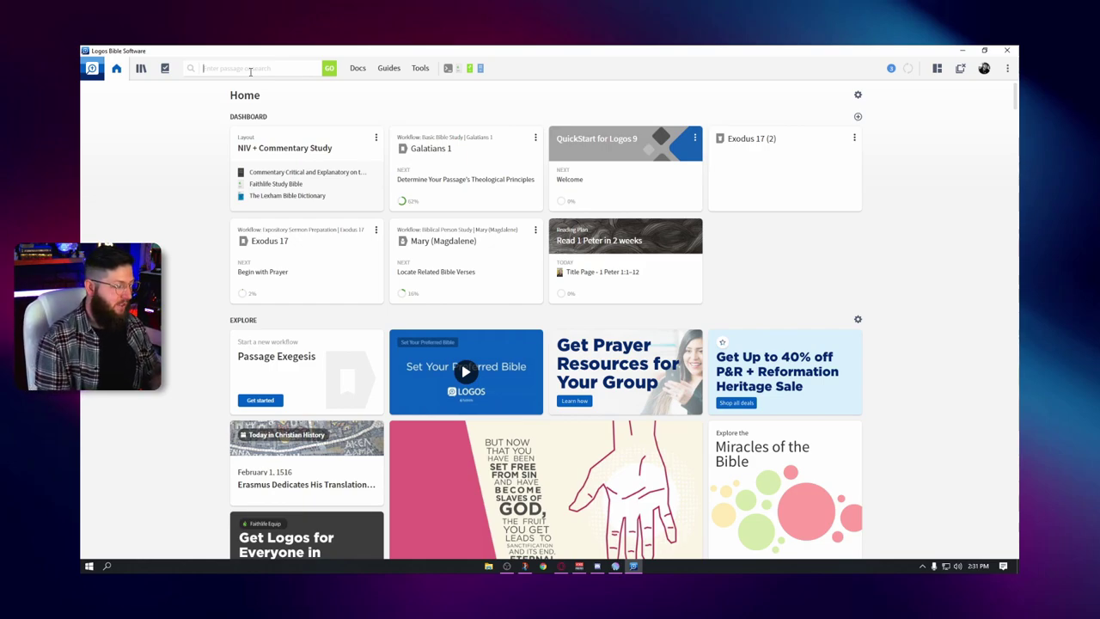
{"action": "type", "text": "Exodus 17"}
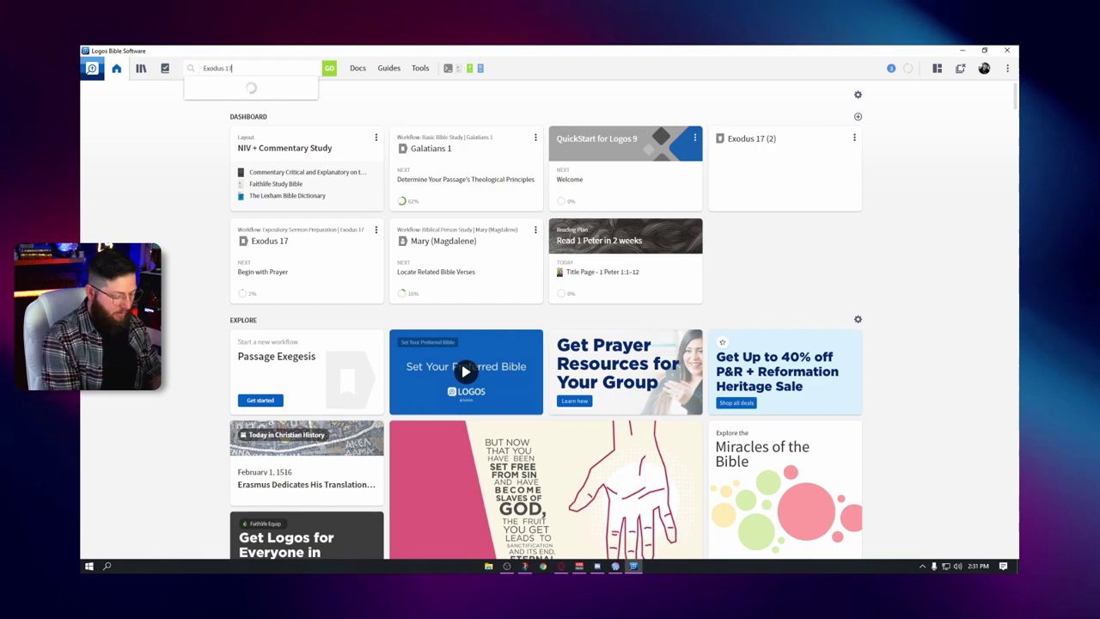
{"action": "key", "text": "Return"}
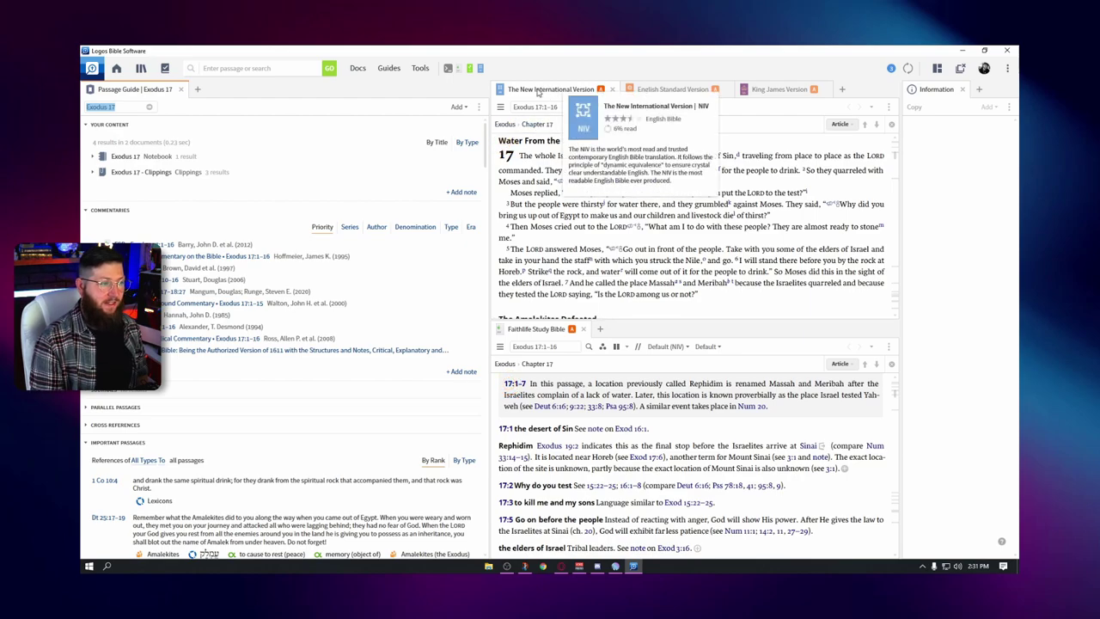
{"action": "left_click", "coordinate": [670, 90]}
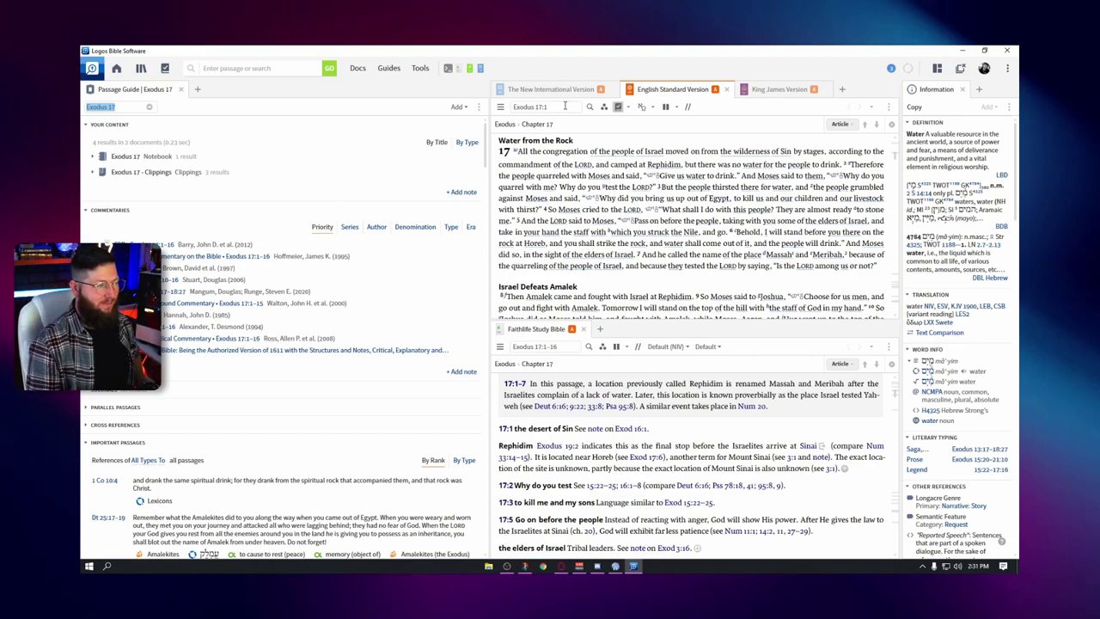
Set the application theme to Dark and restart the program.
{"action": "left_click", "coordinate": [1007, 70]}
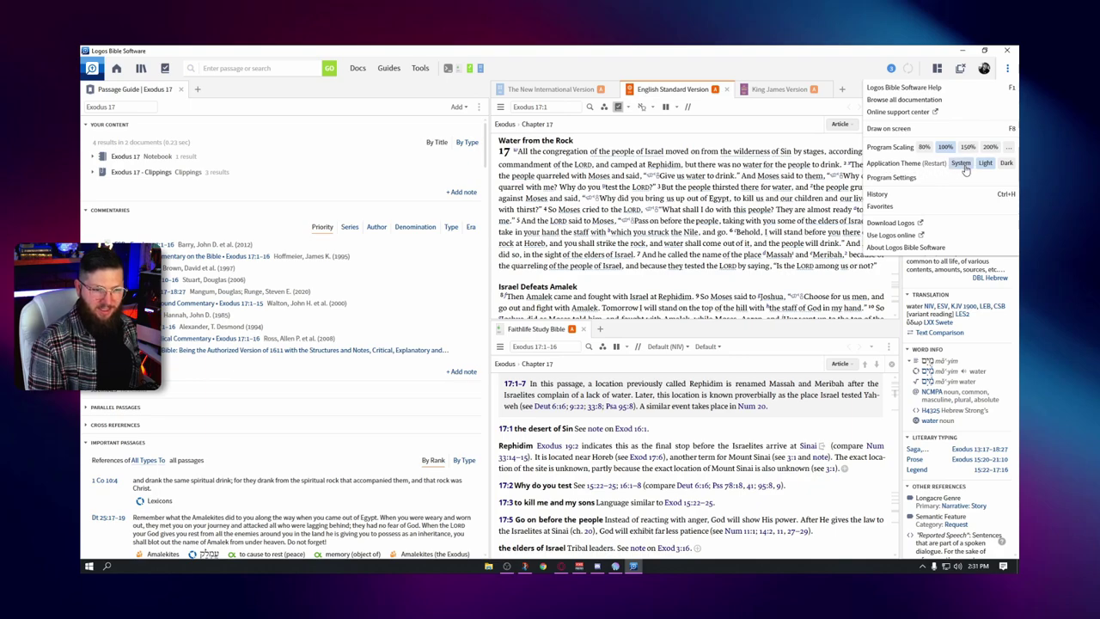
{"action": "left_click", "coordinate": [1008, 168]}
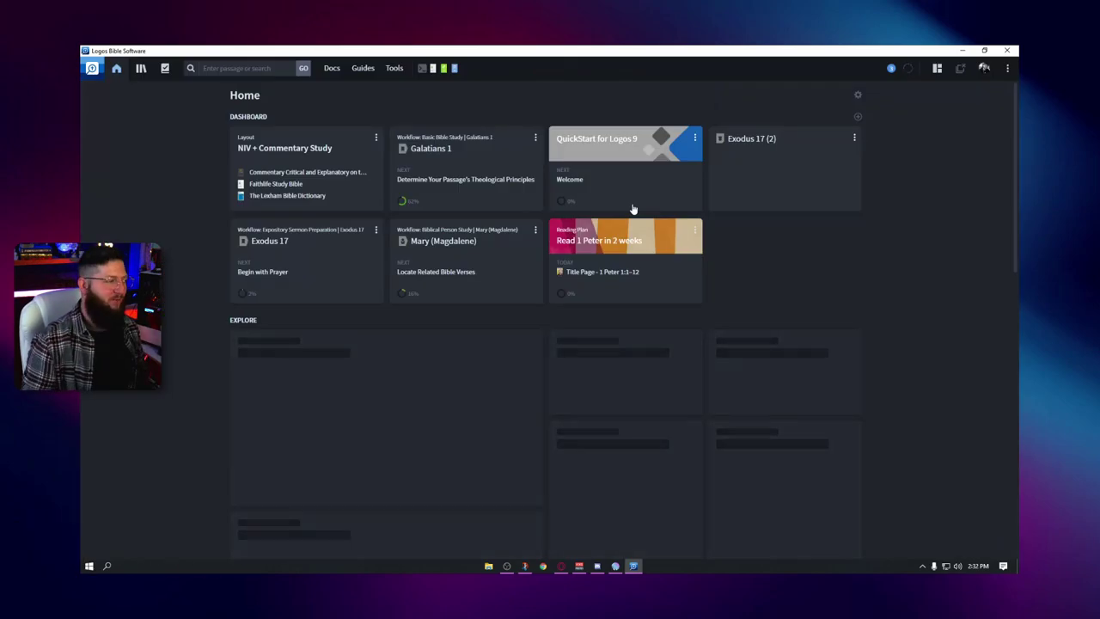
Look up the passage Exodus 17 from the Home page.
{"action": "left_click", "coordinate": [248, 68]}
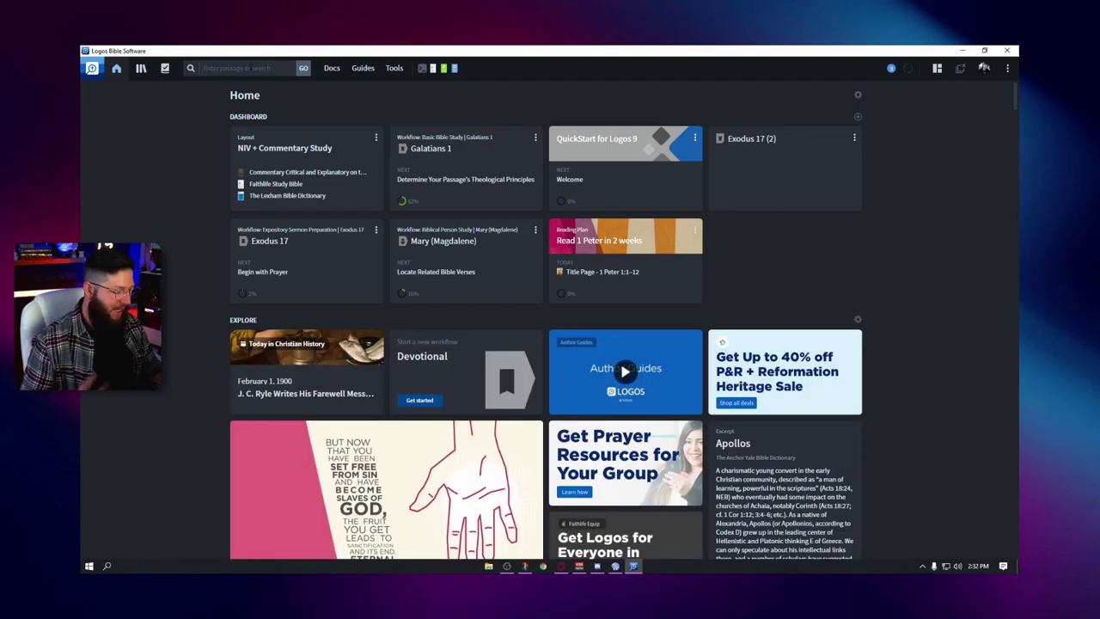
{"action": "type", "text": "i"}
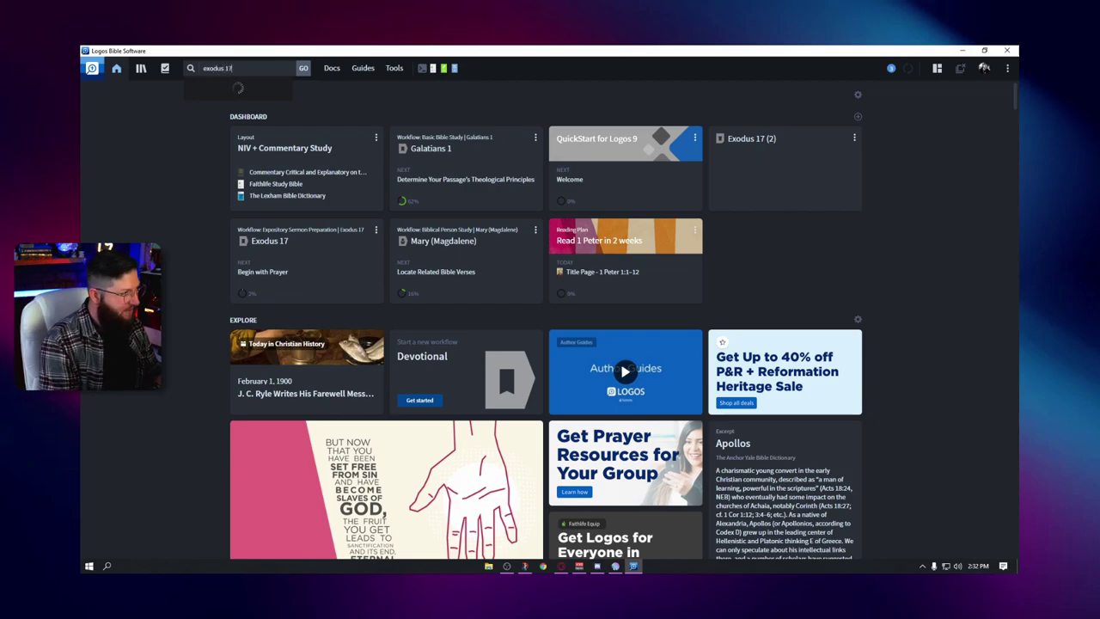
{"action": "key", "text": "Return"}
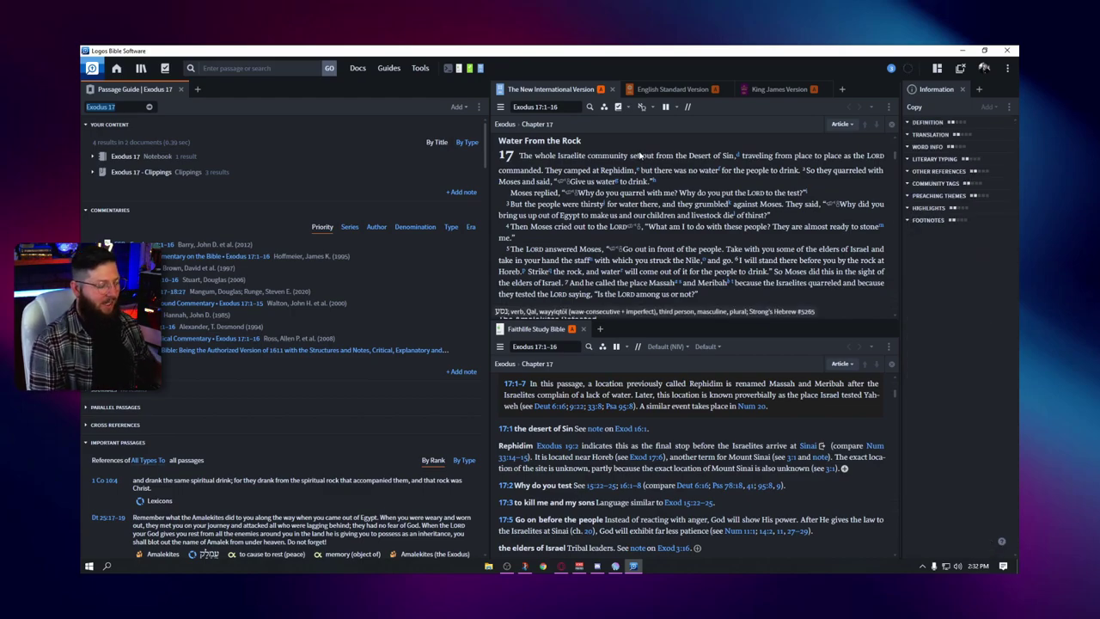
Open the Factbook entry for the Amalekites from the word "Amalek" in Exodus 17:14 of the New International Version.
{"action": "left_click", "coordinate": [618, 107]}
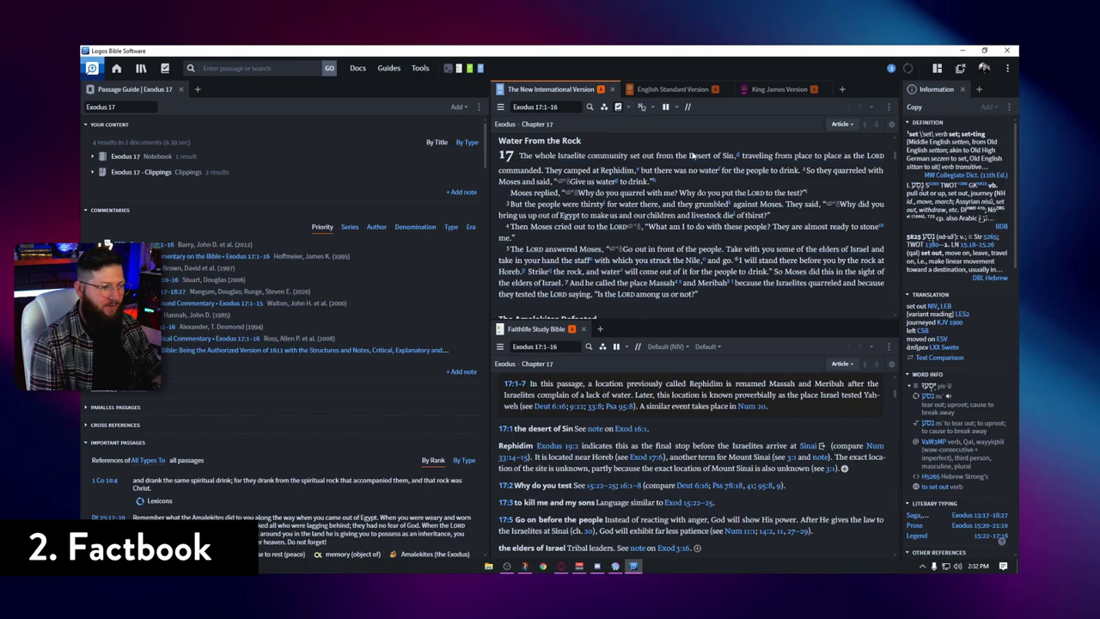
{"action": "scroll", "coordinate": [717, 211], "scroll_direction": "down", "scroll_amount": 3}
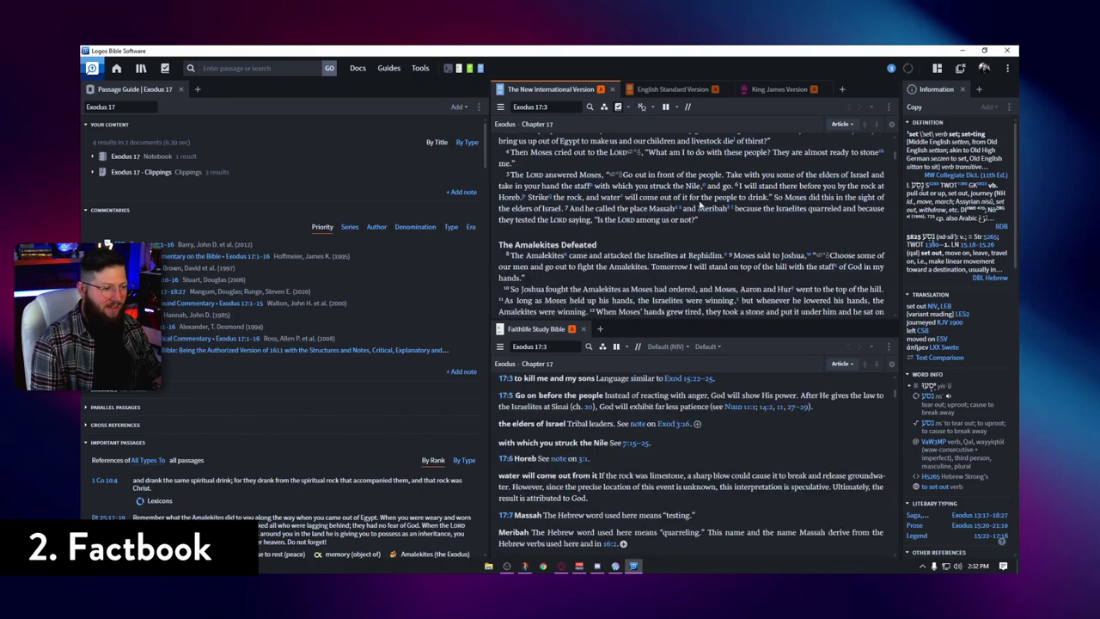
{"action": "scroll", "coordinate": [739, 213], "scroll_direction": "down", "scroll_amount": 1}
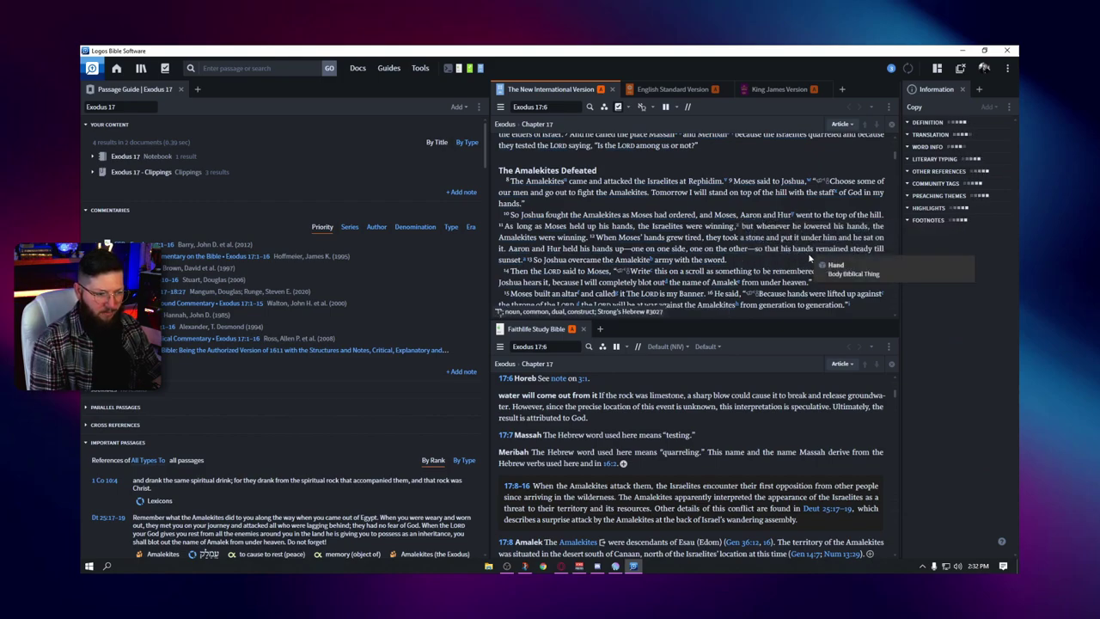
{"action": "scroll", "coordinate": [692, 250], "scroll_direction": "down", "scroll_amount": 2}
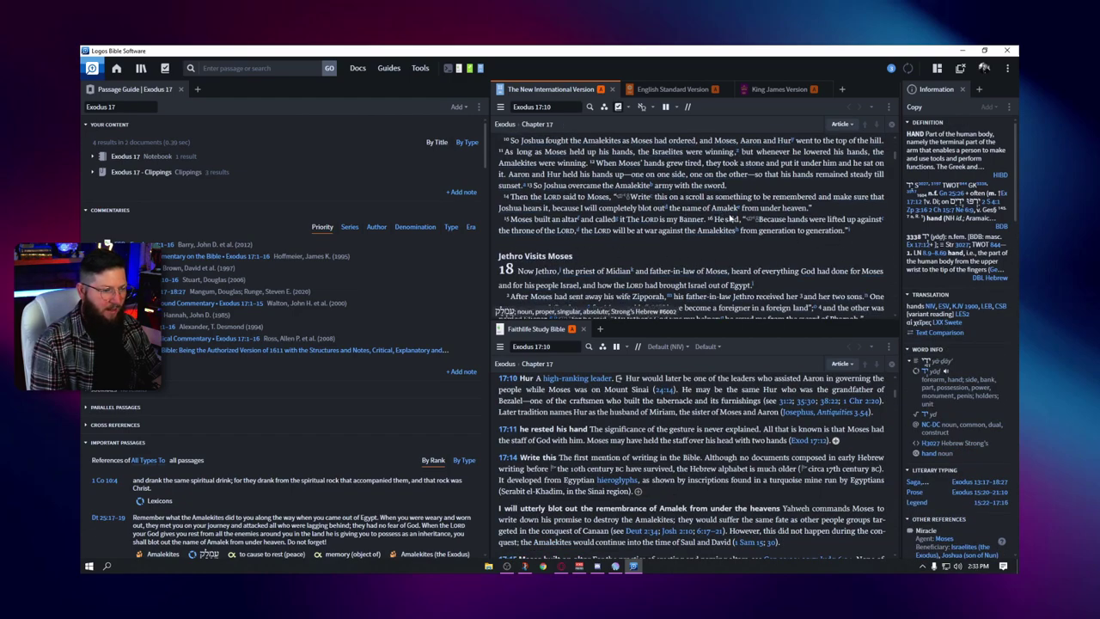
{"action": "mouse_move", "coordinate": [721, 214]}
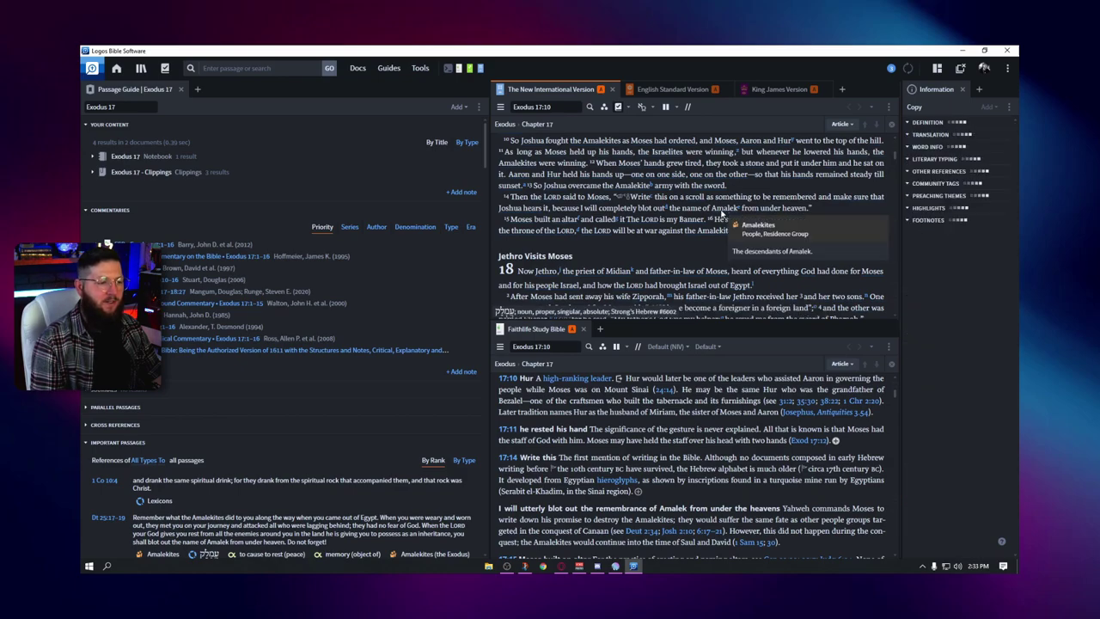
{"action": "left_click", "coordinate": [724, 211]}
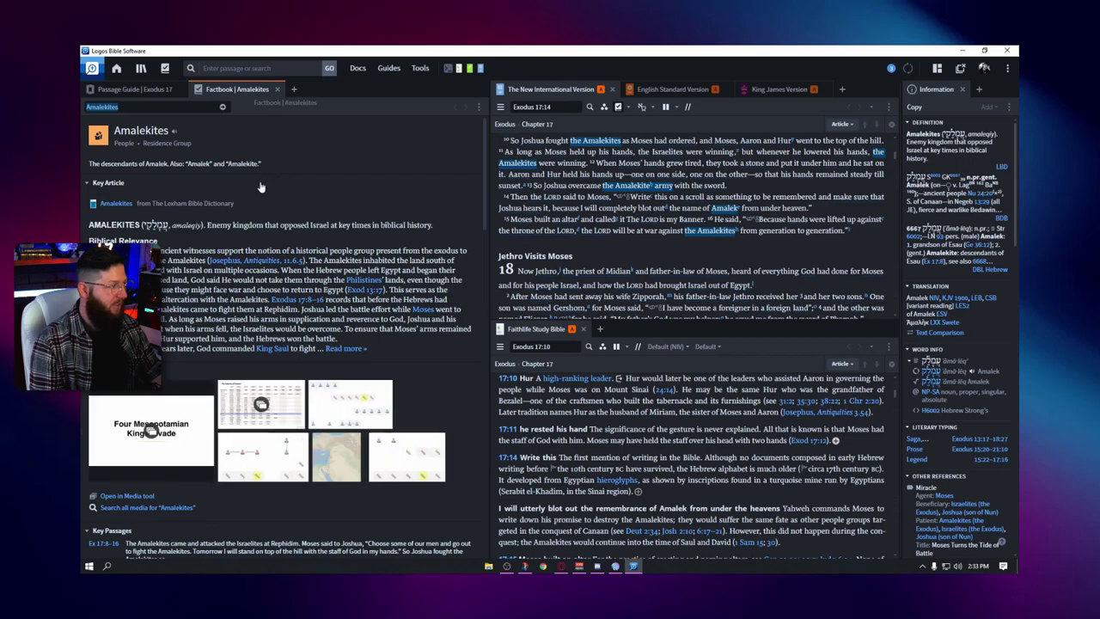
Examine the Amalekites entry's description, alternative names and Key Article heading in the Factbook.
{"action": "scroll", "coordinate": [157, 233], "scroll_direction": "down", "scroll_amount": 1}
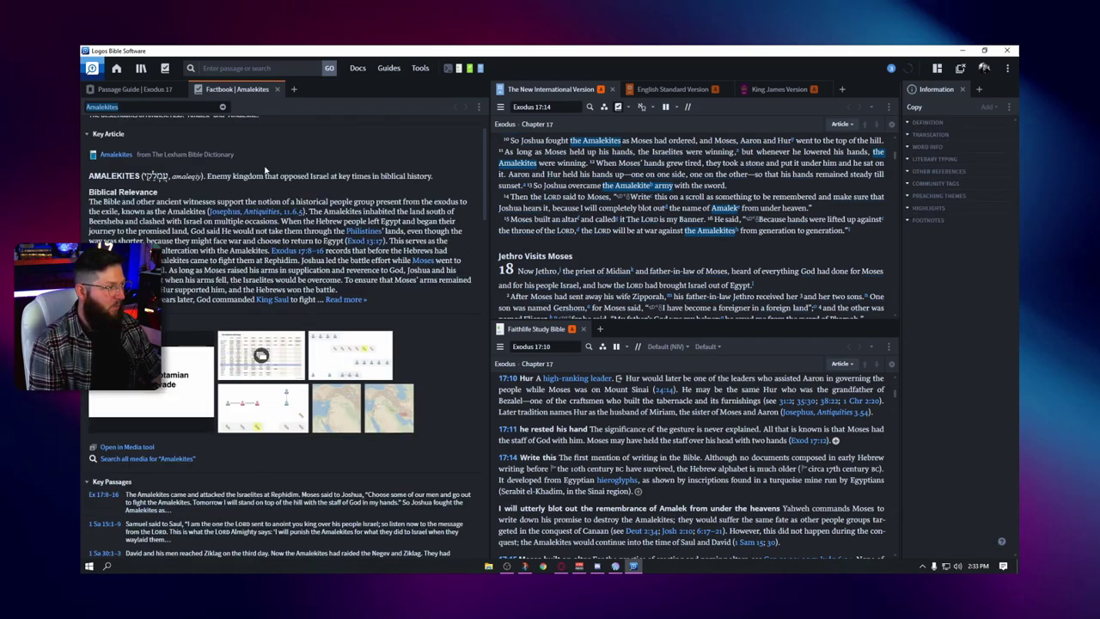
{"action": "scroll", "coordinate": [279, 179], "scroll_direction": "up", "scroll_amount": 1}
{"action": "left_click_drag", "start_coordinate": [89, 225], "coordinate": [116, 225]}
{"action": "left_click", "coordinate": [105, 245]}
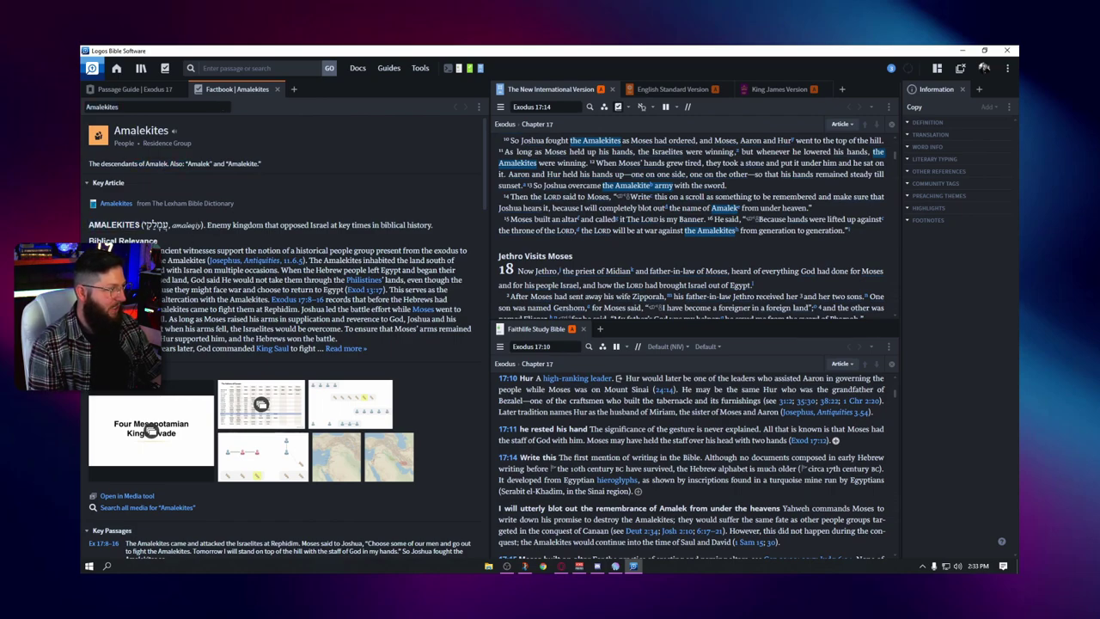
{"action": "double_click", "coordinate": [200, 163]}
{"action": "double_click", "coordinate": [244, 164]}
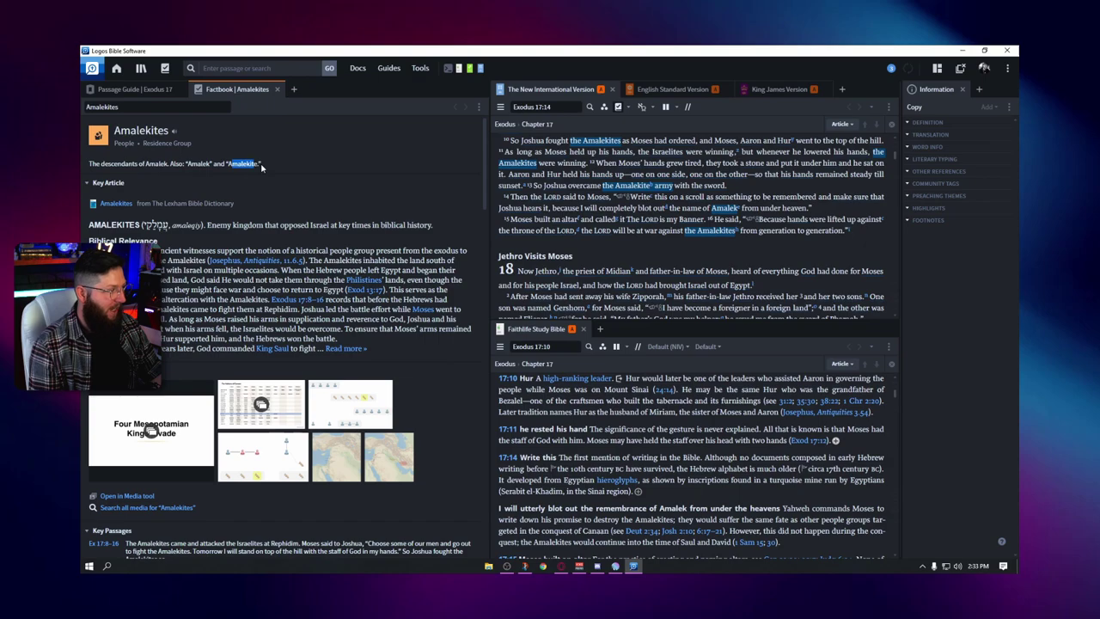
{"action": "left_click", "coordinate": [243, 163]}
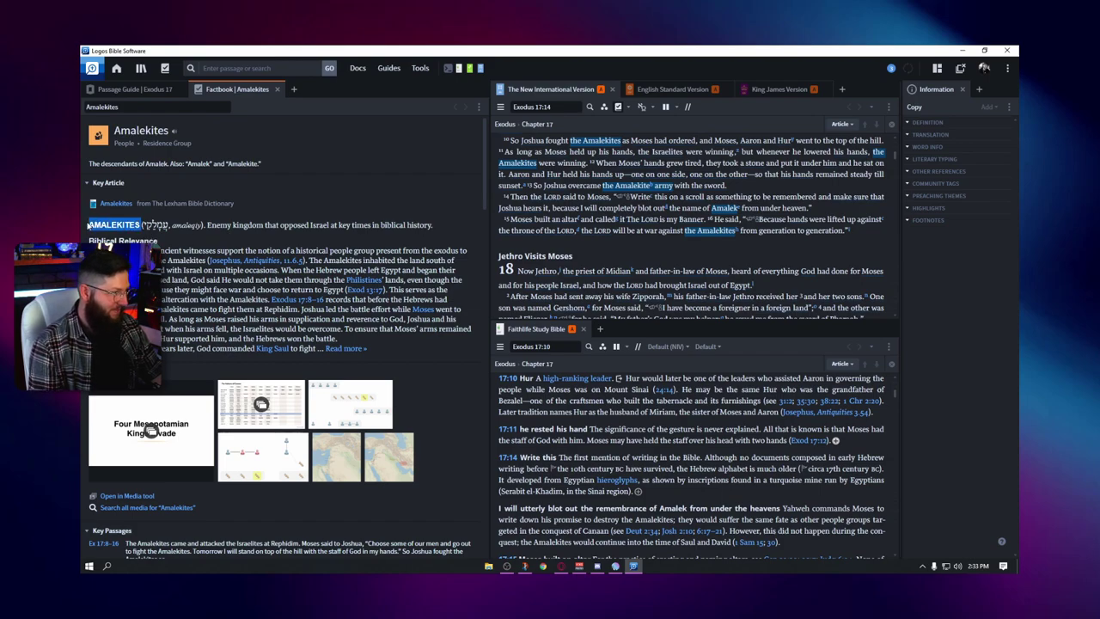
Review the Amalekites entry's Biblical Relevance text, media and key passages, previewing the Exodus 17:8–16 reference.
{"action": "scroll", "coordinate": [105, 245], "scroll_direction": "down", "scroll_amount": 1}
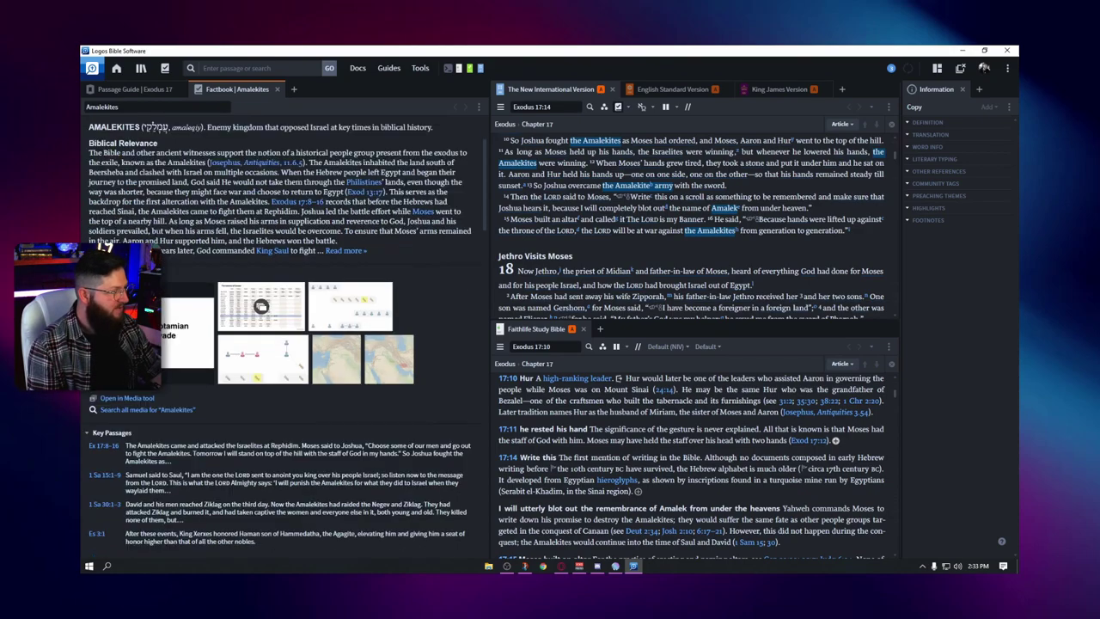
{"action": "scroll", "coordinate": [246, 284], "scroll_direction": "down", "scroll_amount": 2}
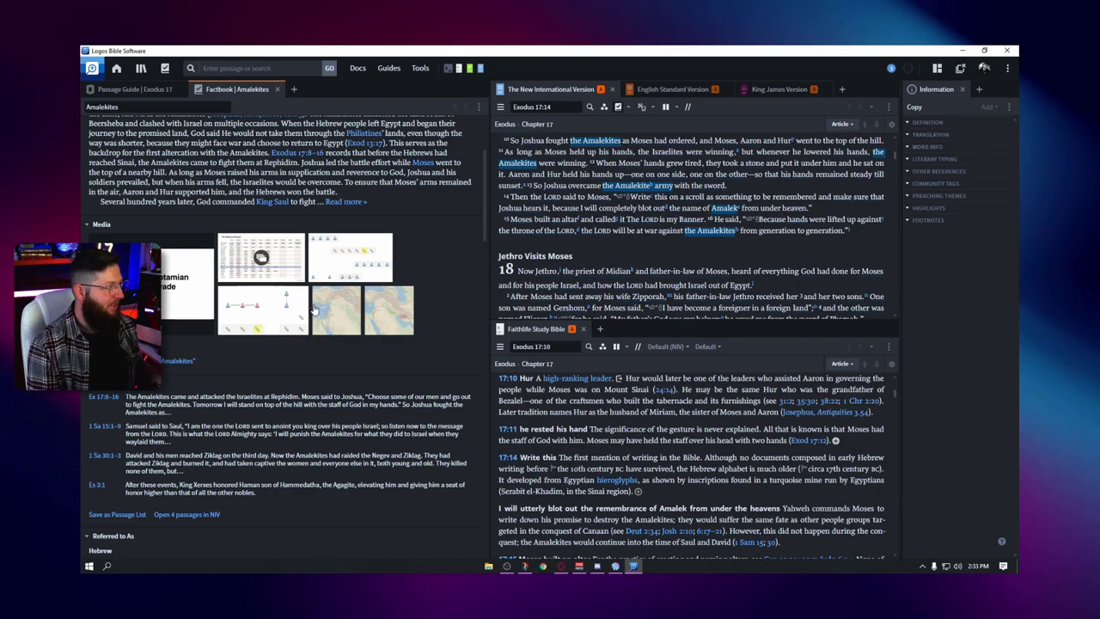
{"action": "scroll", "coordinate": [370, 314], "scroll_direction": "up", "scroll_amount": 1}
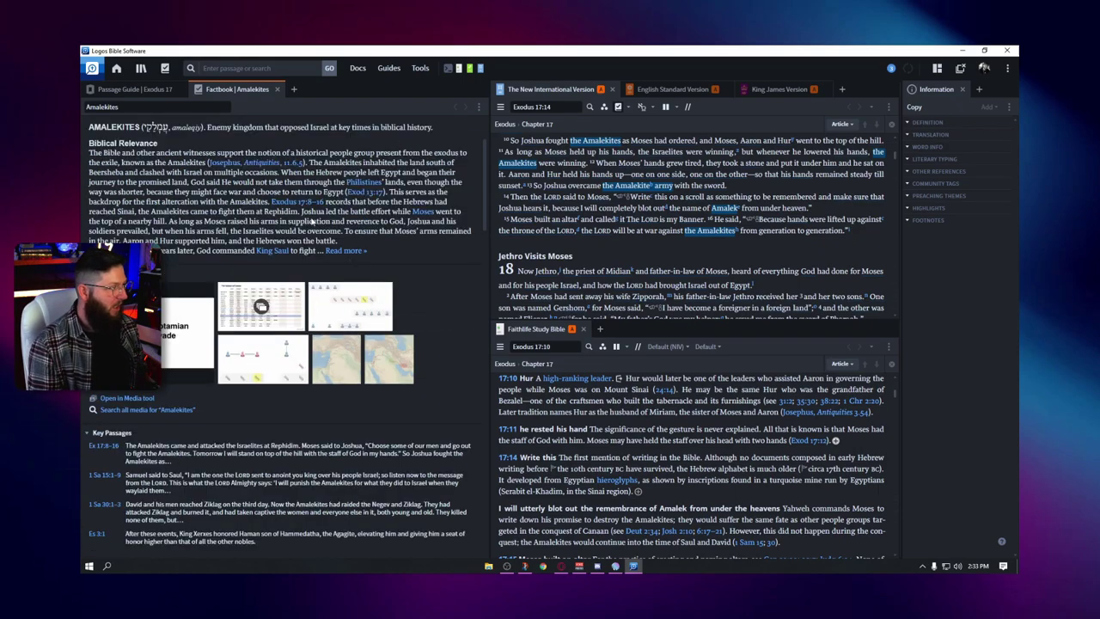
{"action": "left_click_drag", "start_coordinate": [300, 211], "coordinate": [360, 212]}
{"action": "left_click", "coordinate": [359, 212]}
{"action": "mouse_move", "coordinate": [314, 209]}
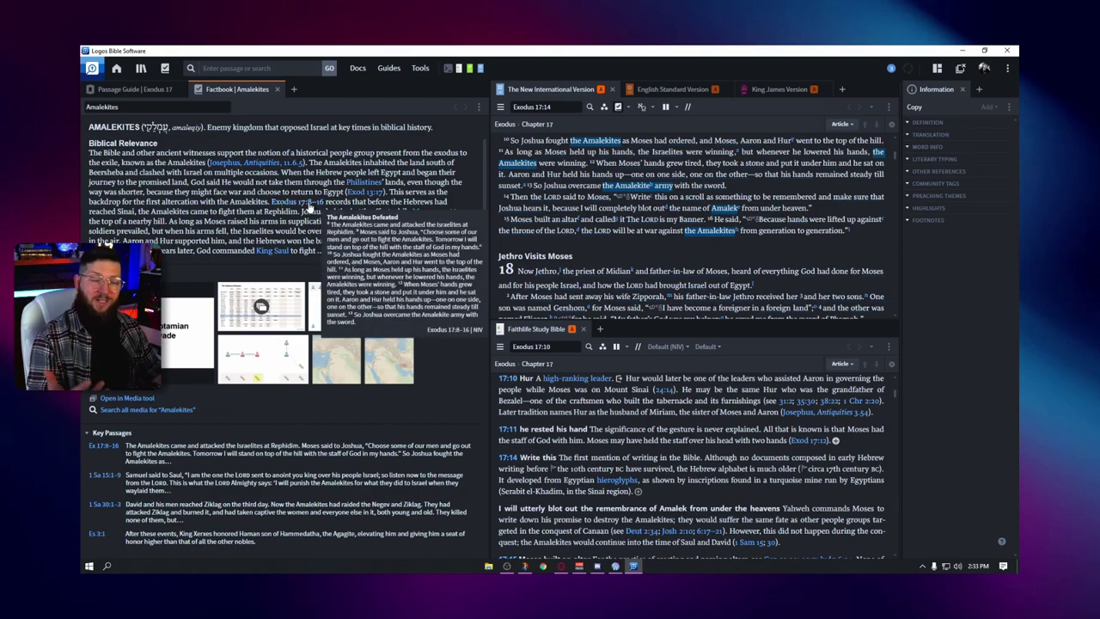
{"action": "scroll", "coordinate": [389, 285], "scroll_direction": "down", "scroll_amount": 1}
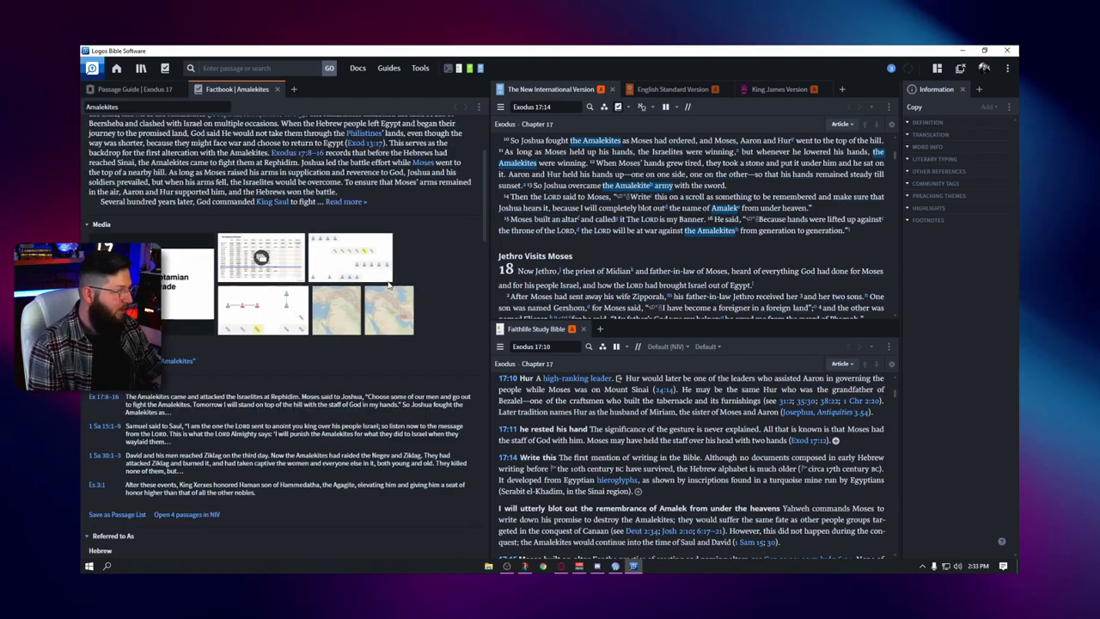
View the "Four Mesopotamian Kings Invade" media slides with their route map, and return to the Factbook entry.
{"action": "left_click", "coordinate": [189, 290]}
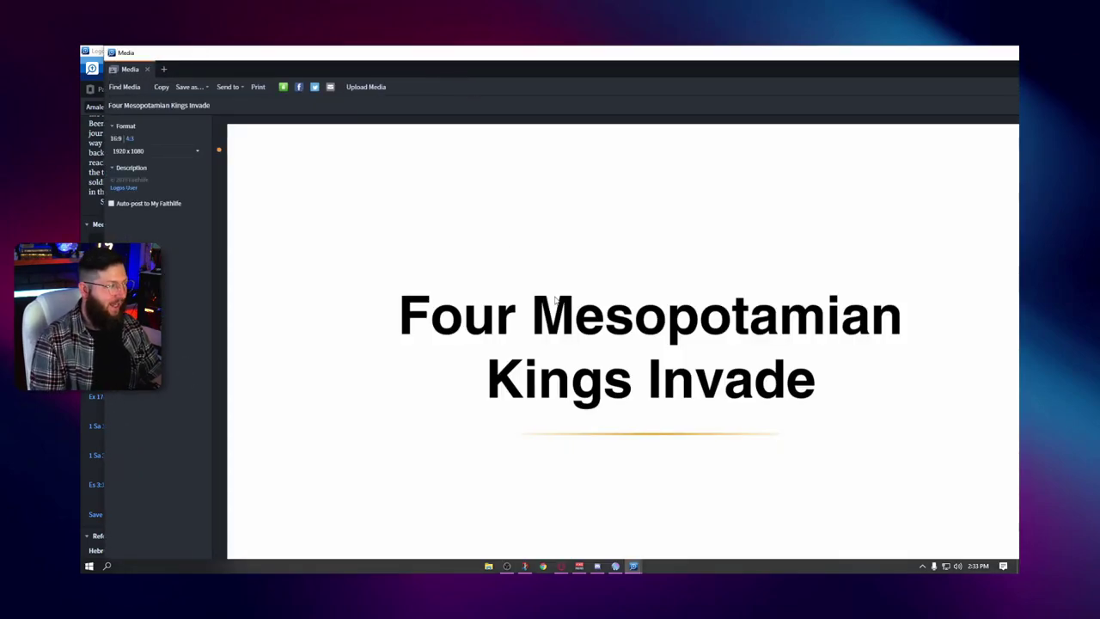
{"action": "scroll", "coordinate": [594, 321], "scroll_direction": "down", "scroll_amount": 5}
{"action": "scroll", "coordinate": [603, 327], "scroll_direction": "down", "scroll_amount": 1}
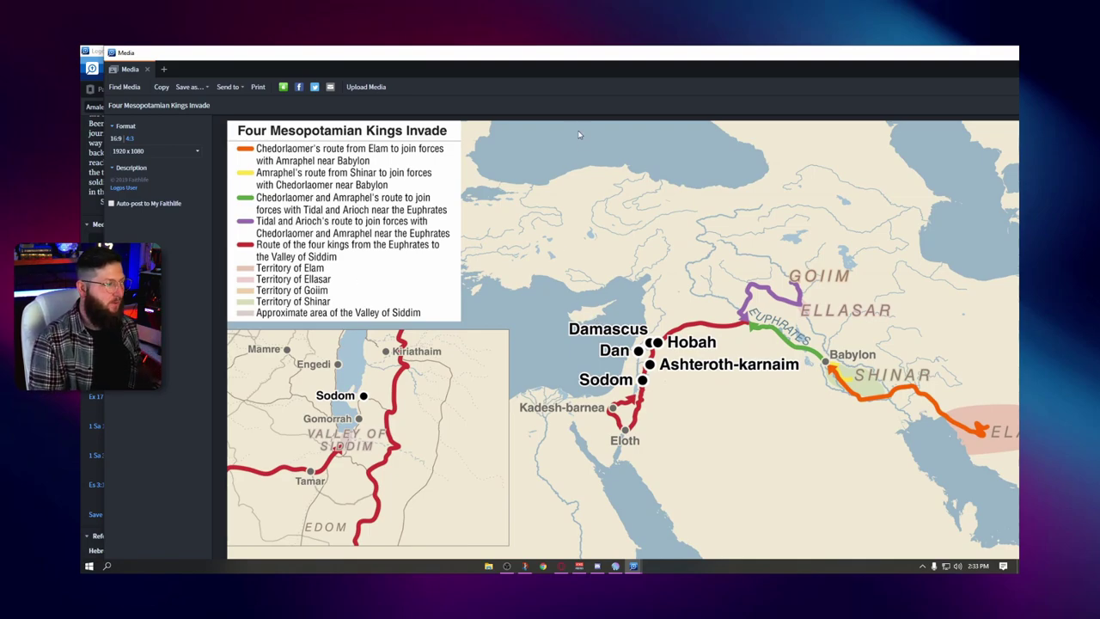
{"action": "left_click_drag", "start_coordinate": [547, 59], "coordinate": [497, 58]}
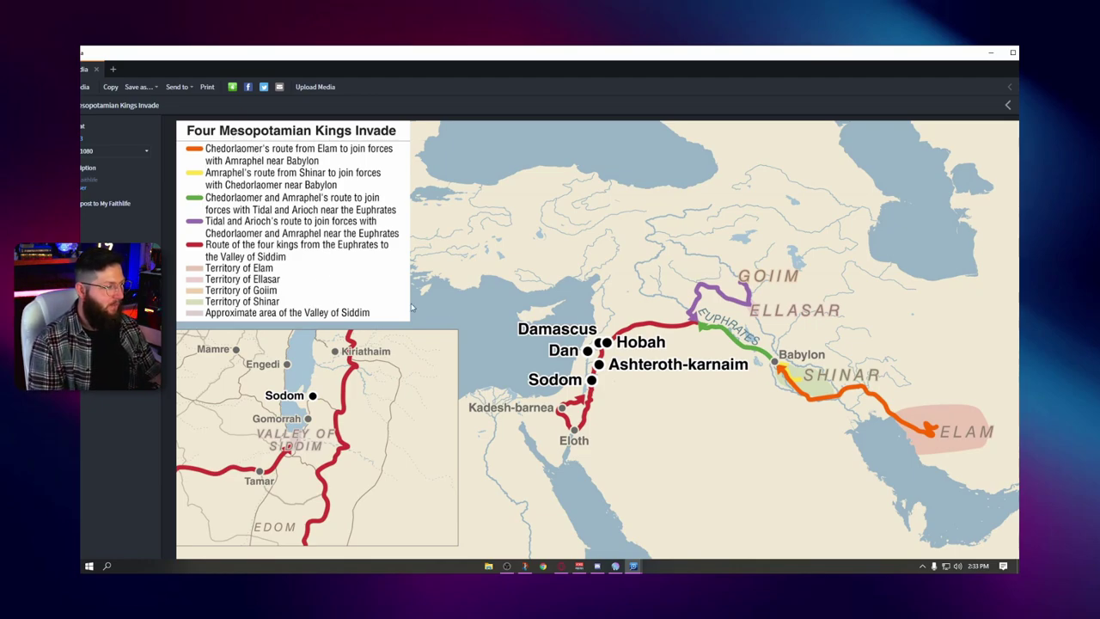
{"action": "scroll", "coordinate": [445, 309], "scroll_direction": "down", "scroll_amount": 1}
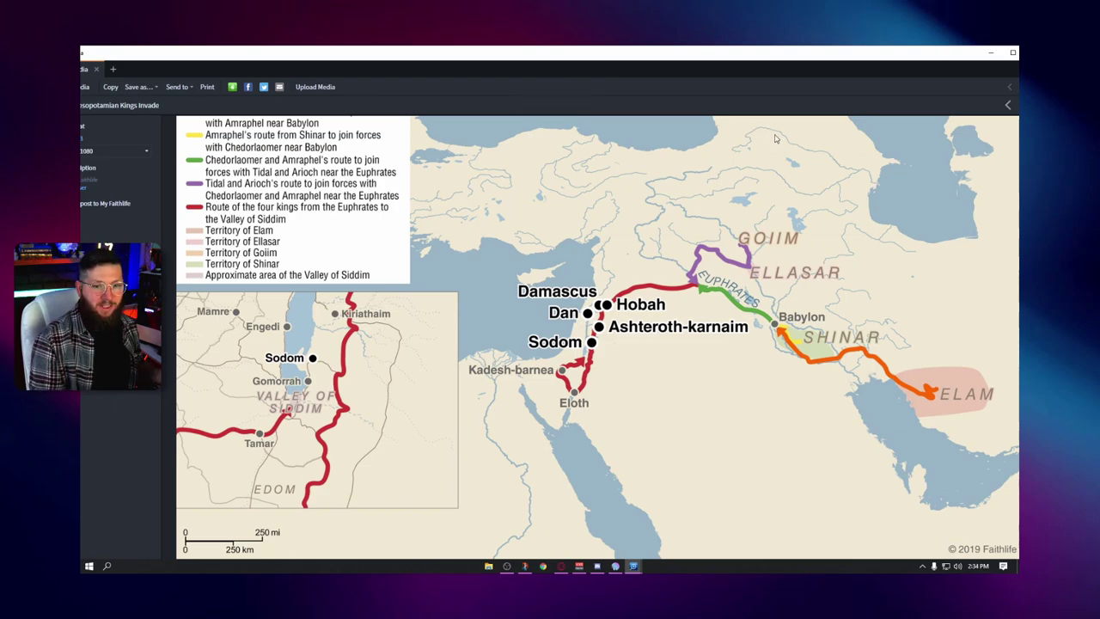
{"action": "key", "text": "Escape"}
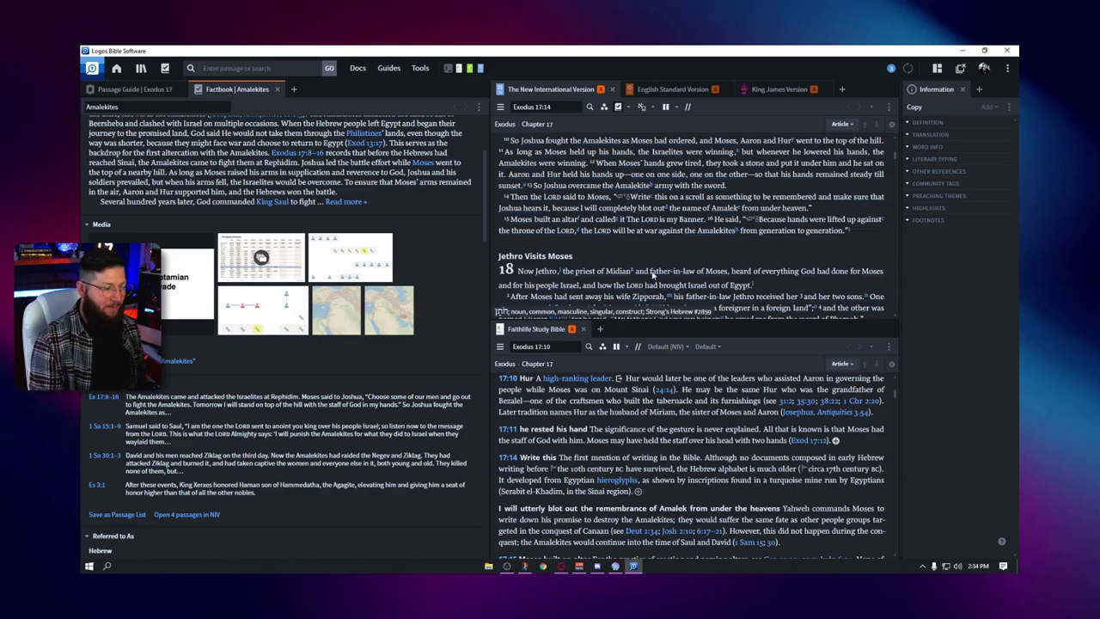
Open the existing sermon "Exodus 17 (2)" from the Sermon Manager.
{"action": "mouse_move", "coordinate": [652, 275]}
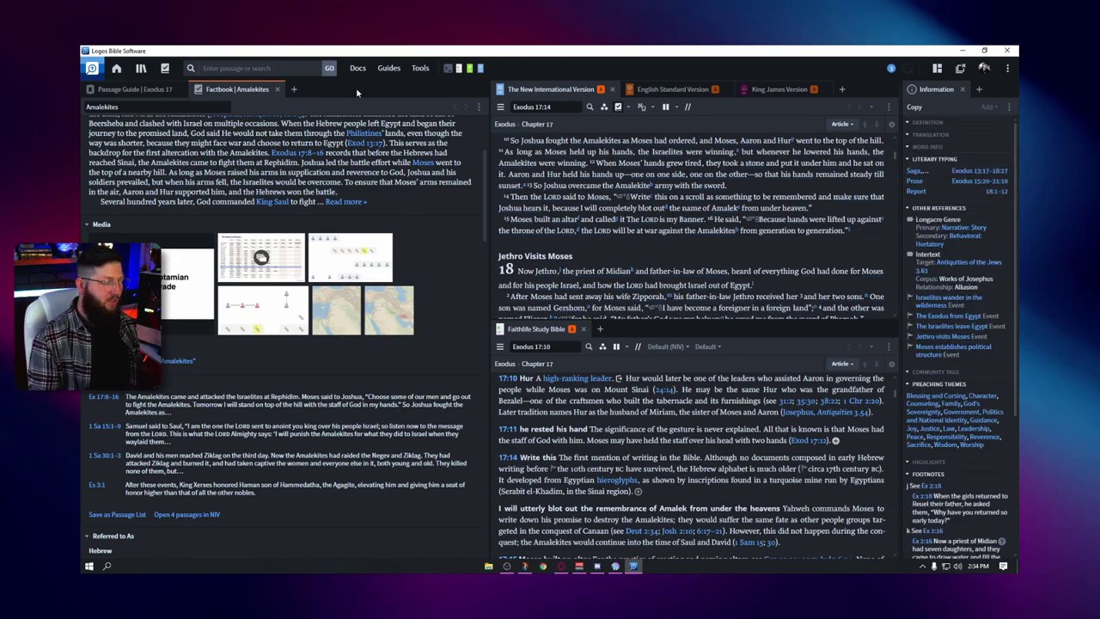
{"action": "left_click", "coordinate": [421, 69]}
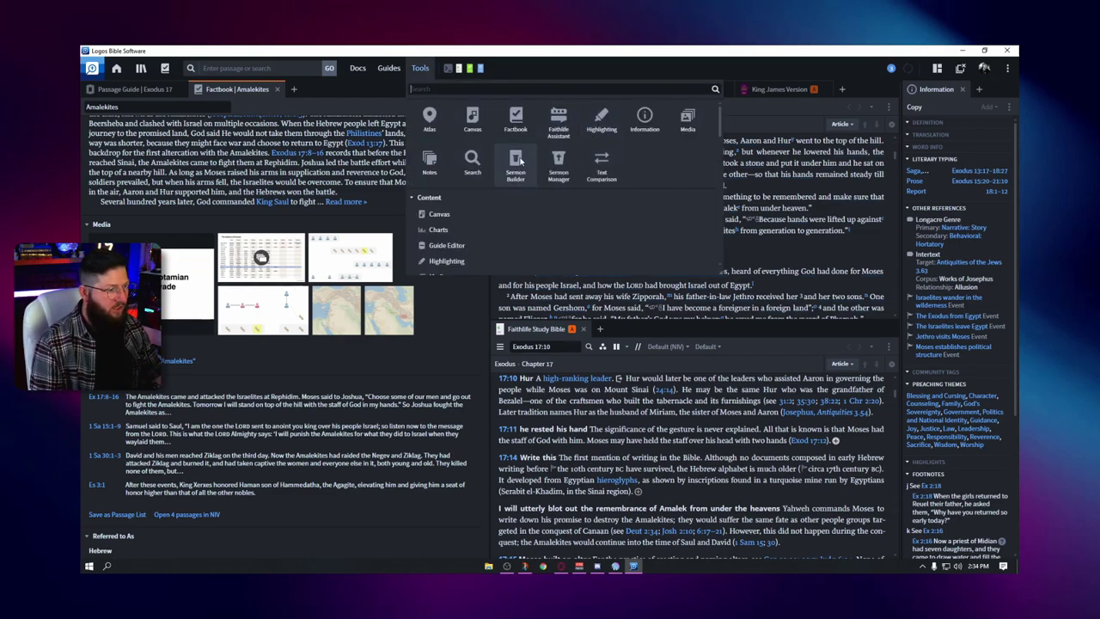
{"action": "left_click", "coordinate": [564, 171]}
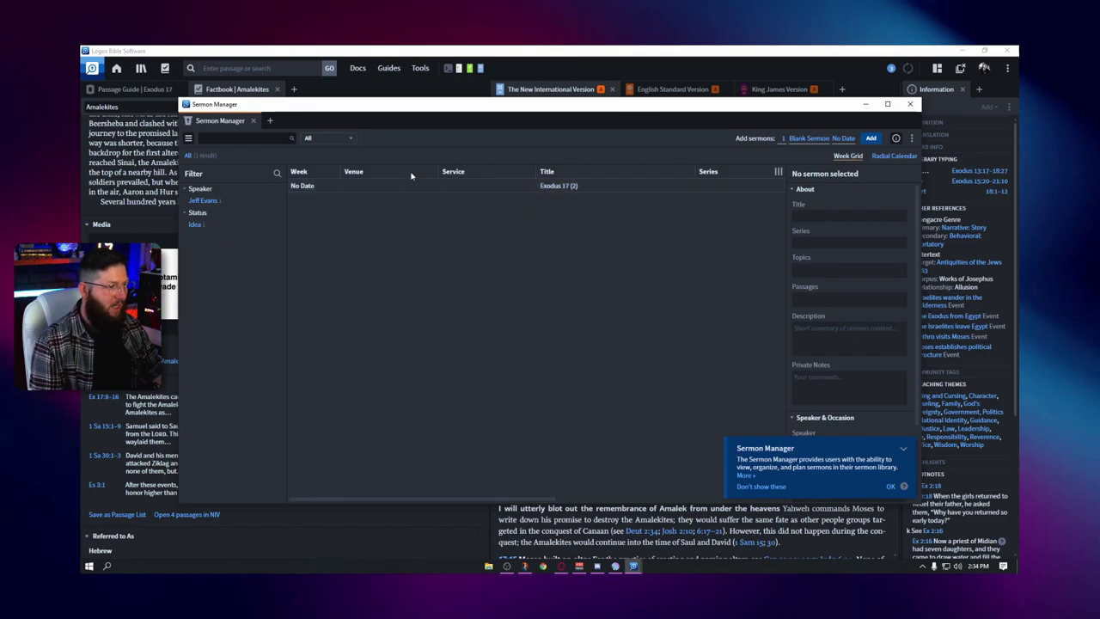
{"action": "left_click", "coordinate": [553, 187]}
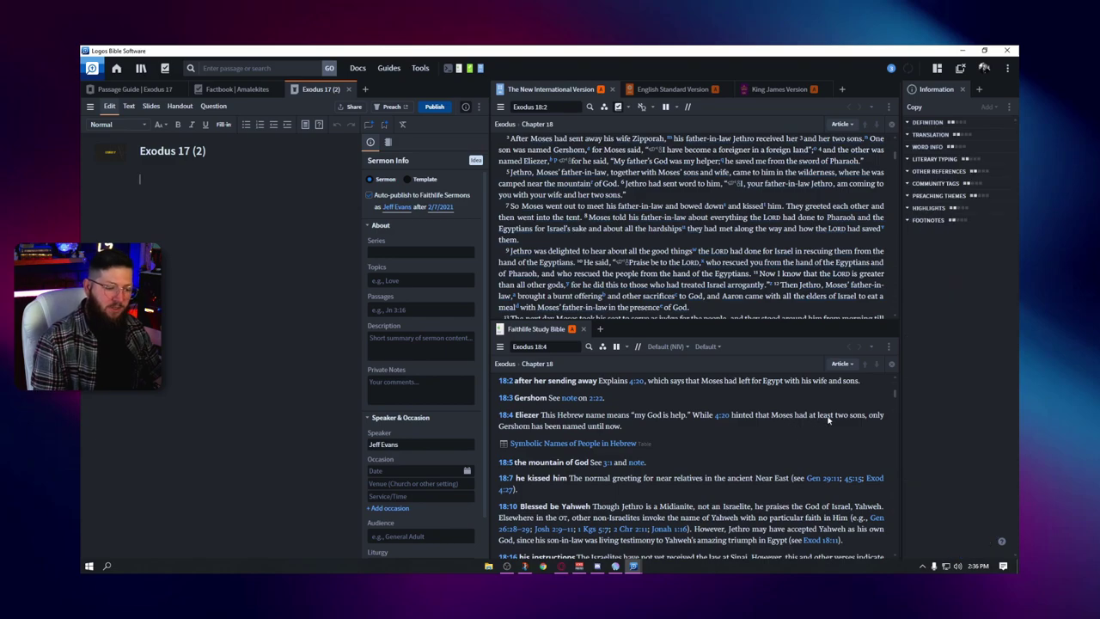
Save the Faithlife Study Bible comment on Eliezer (18:4) as a note in the Exodus 17 notebook and display the notebooks list.
{"action": "left_click", "coordinate": [558, 427]}
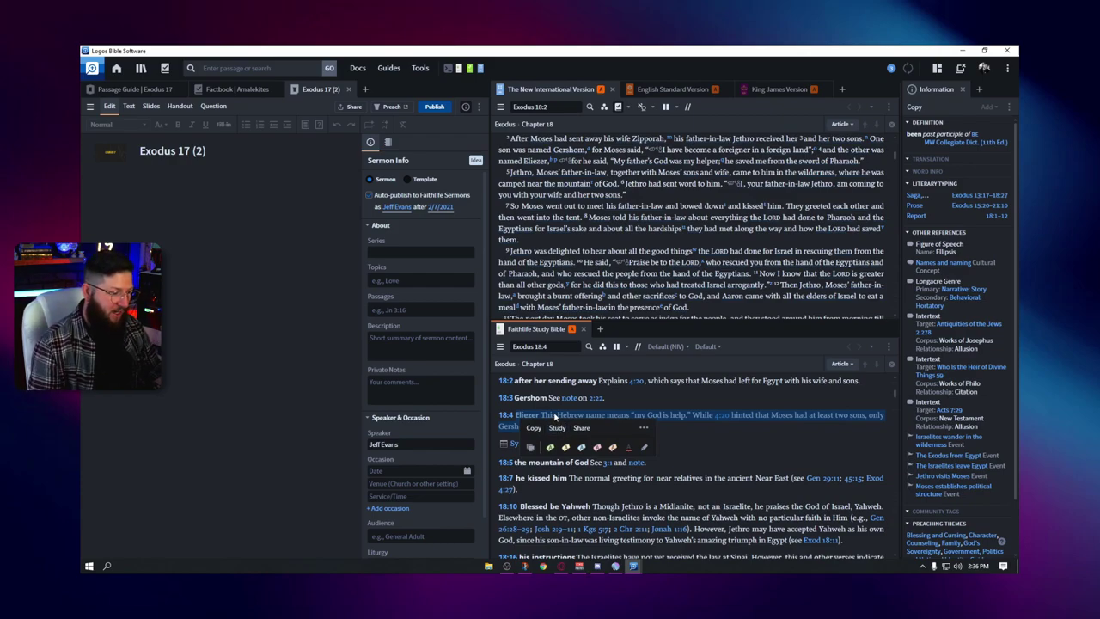
{"action": "right_click", "coordinate": [555, 417]}
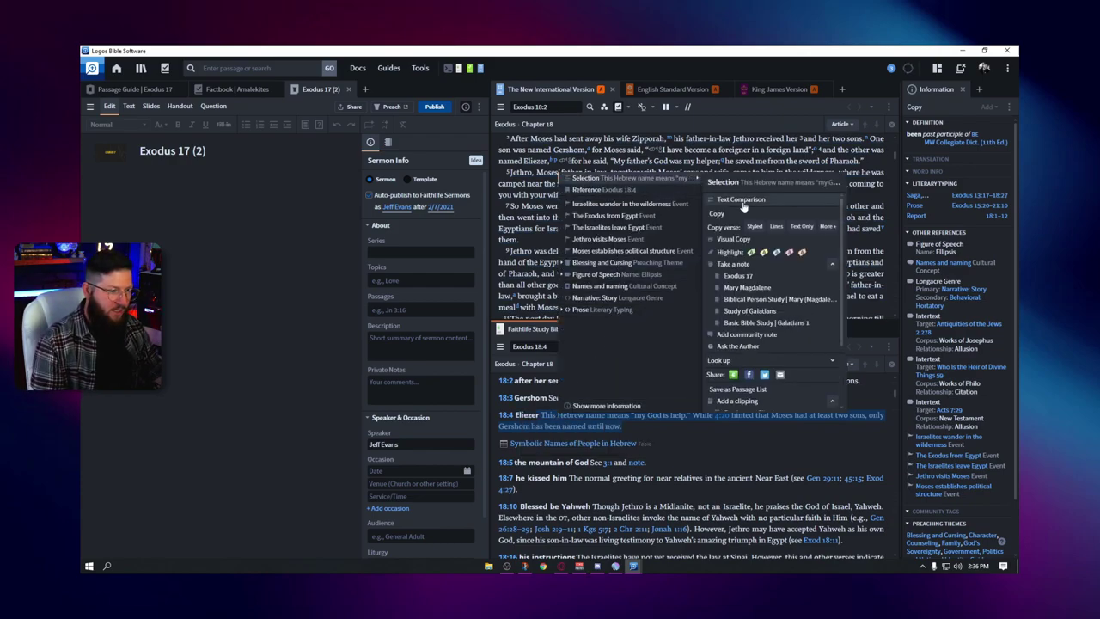
{"action": "left_click", "coordinate": [830, 277]}
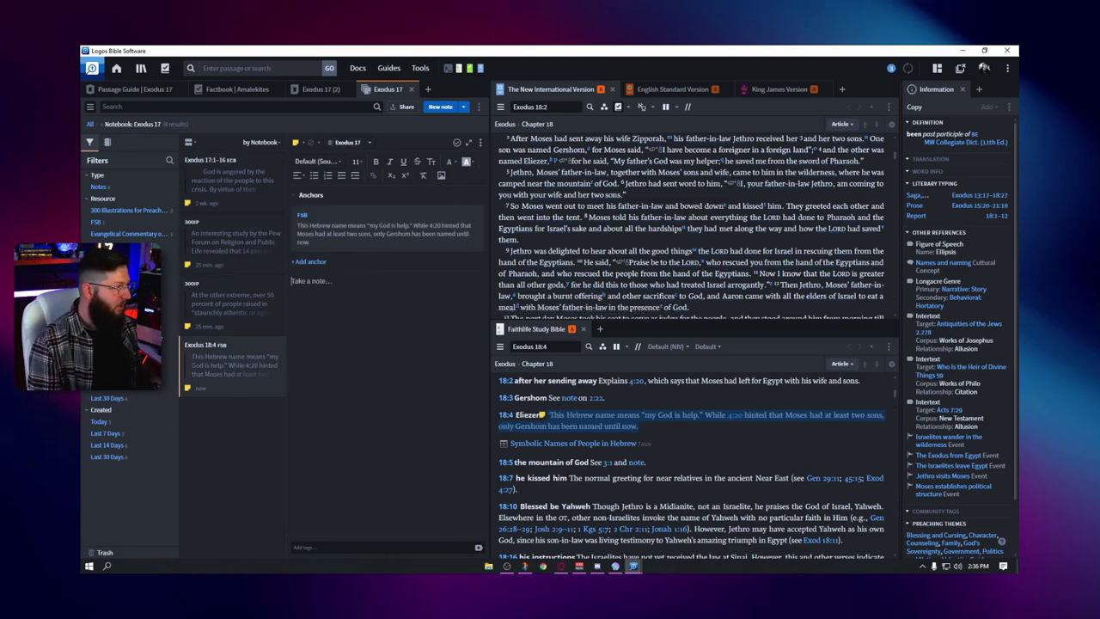
{"action": "left_click", "coordinate": [107, 142]}
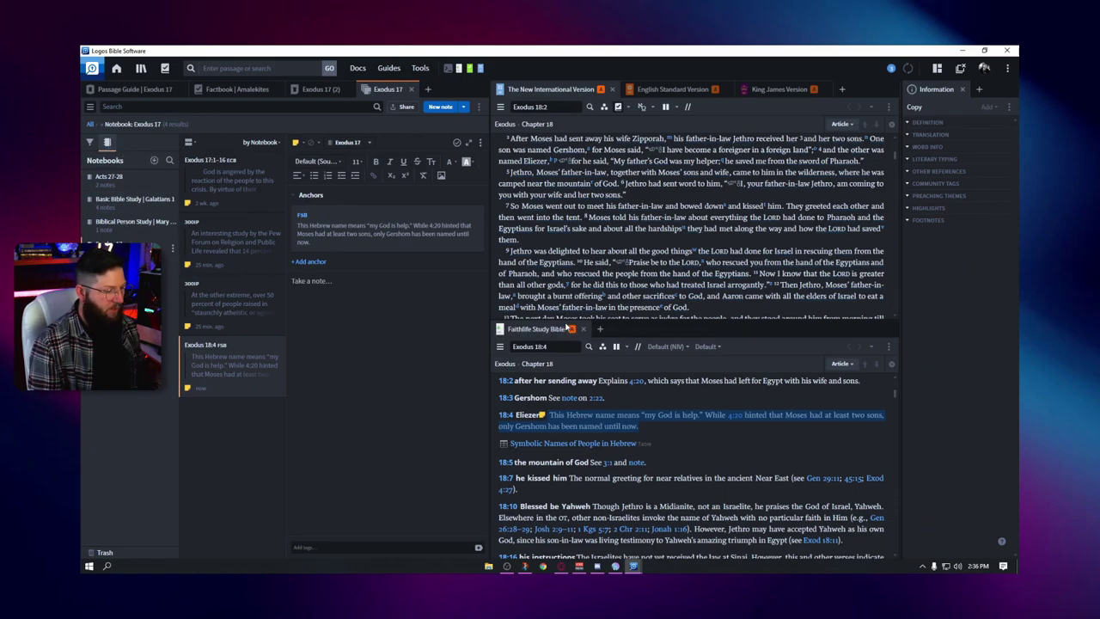
{"action": "scroll", "coordinate": [540, 401], "scroll_direction": "down", "scroll_amount": 3}
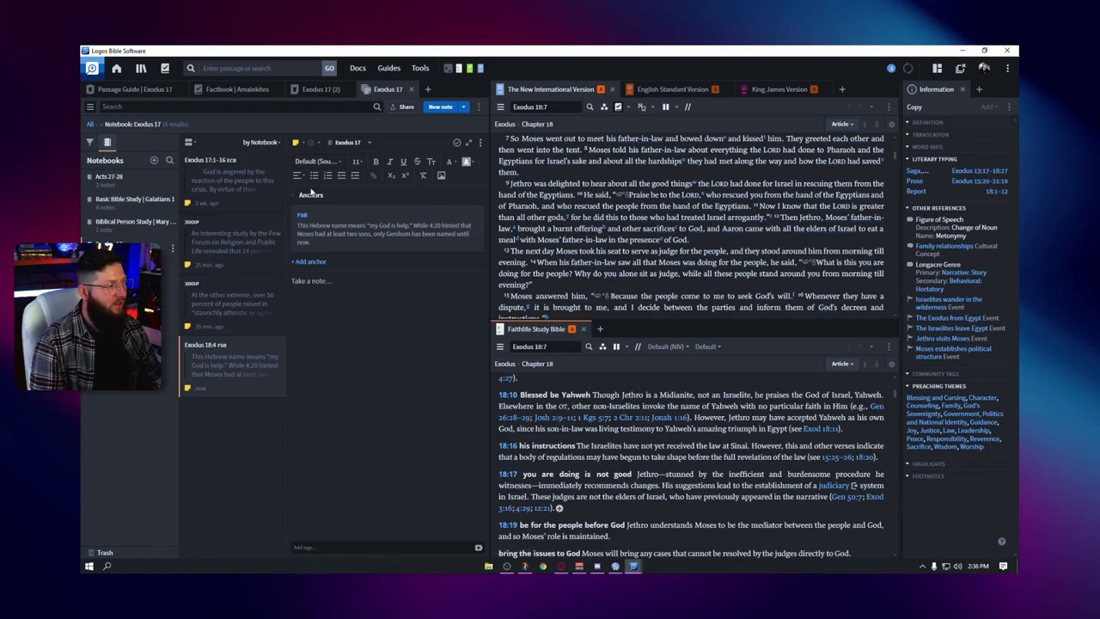
Return to the sermon "Exodus 17 (2)" and show the Exodus 17 notebook's notes beside it.
{"action": "left_click", "coordinate": [315, 90]}
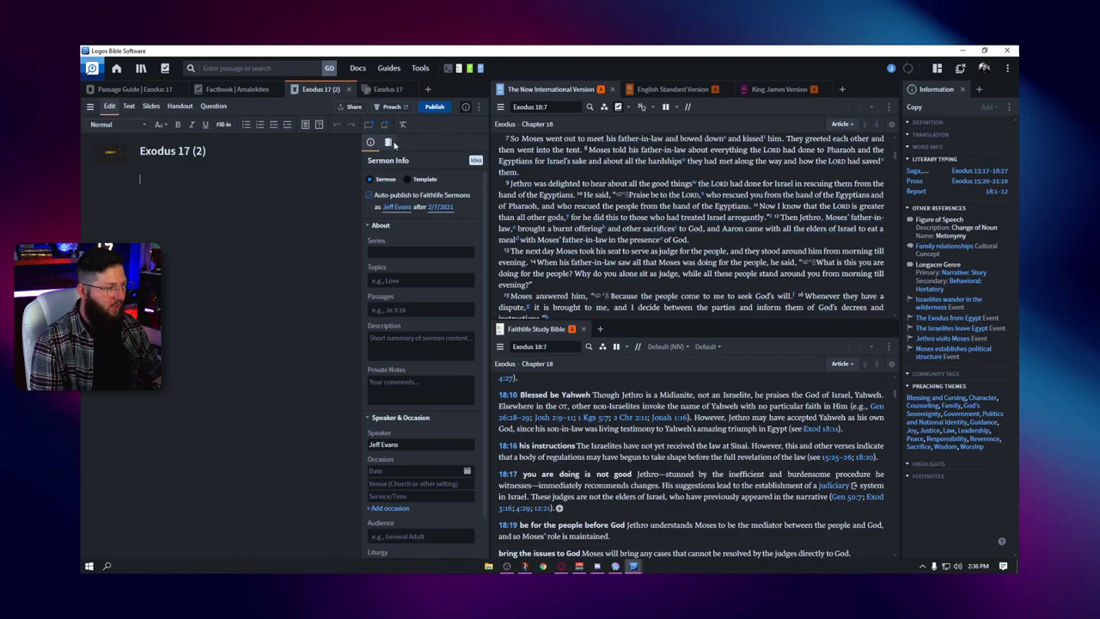
{"action": "left_click", "coordinate": [388, 143]}
{"action": "left_click", "coordinate": [459, 177]}
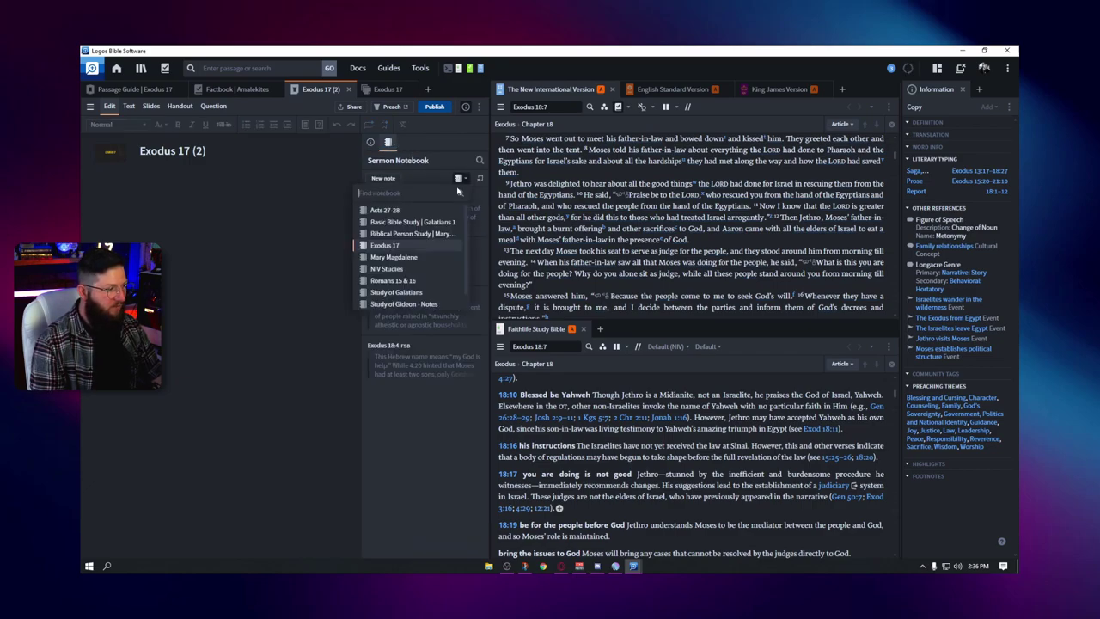
{"action": "left_click", "coordinate": [390, 247]}
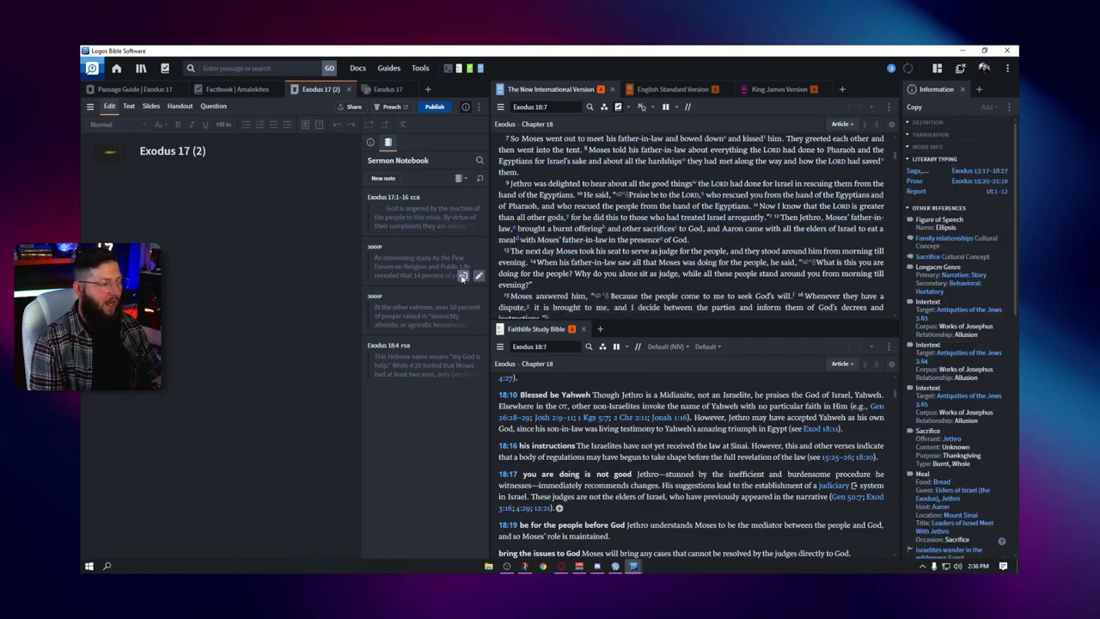
Insert the two 300 Illustrations for Preachers notes, the Exodus 18:4 note and the Exodus 17:1–16 commentary note into the sermon.
{"action": "left_click", "coordinate": [462, 276]}
{"action": "left_click", "coordinate": [462, 325]}
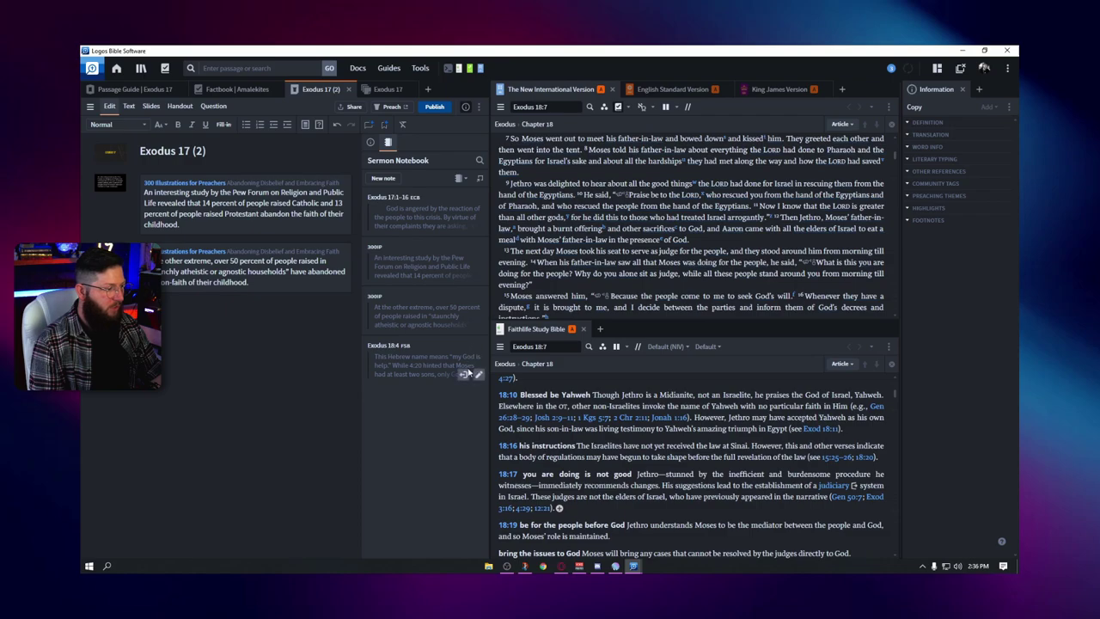
{"action": "left_click", "coordinate": [464, 376]}
{"action": "left_click", "coordinate": [463, 226]}
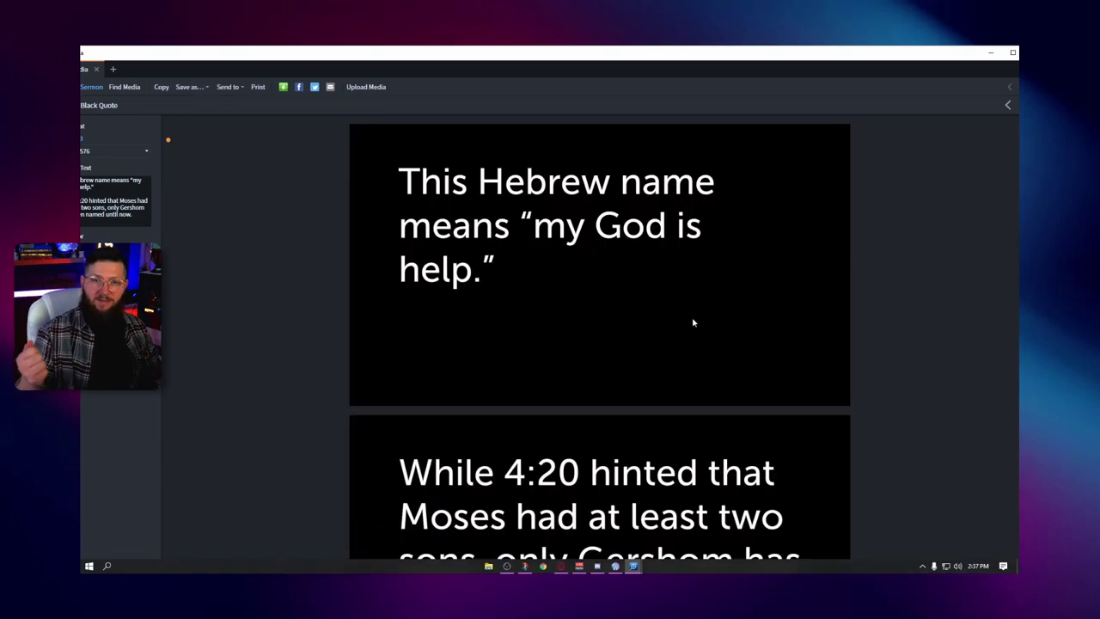
Look through the black quote slides made from the Exodus 18:4 note and close the media window.
{"action": "scroll", "coordinate": [731, 323], "scroll_direction": "down", "scroll_amount": 1}
{"action": "scroll", "coordinate": [732, 323], "scroll_direction": "down", "scroll_amount": 1}
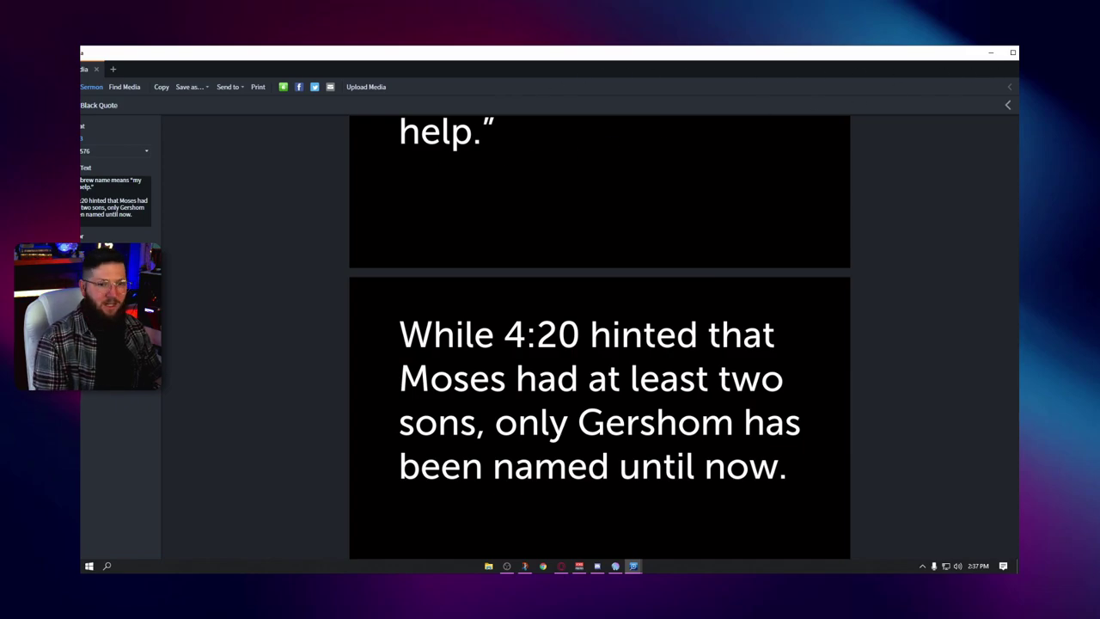
{"action": "key", "text": "alt+F4"}
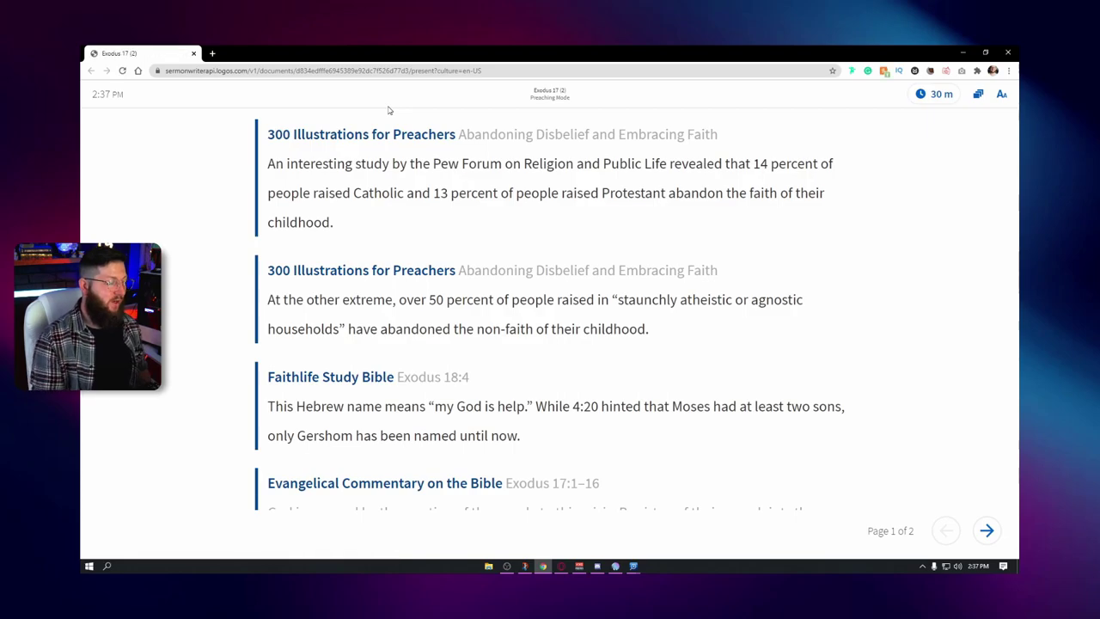
Page through the sermon in preaching mode and try the Scrolling text column layout.
{"action": "key", "text": "Right"}
{"action": "key", "text": "Left"}
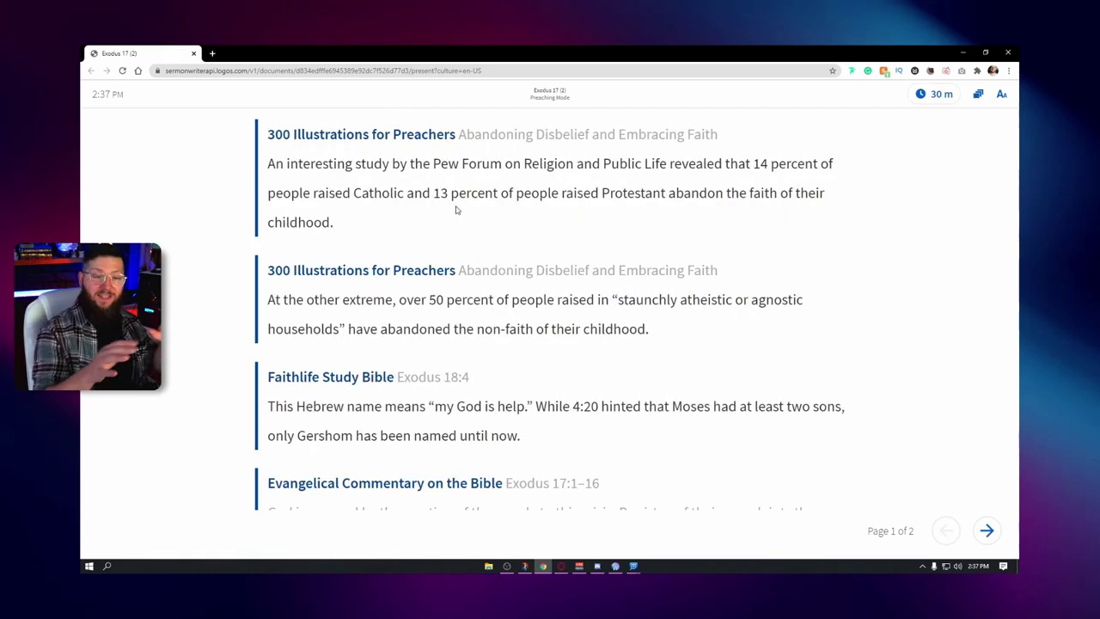
{"action": "left_click", "coordinate": [1002, 95]}
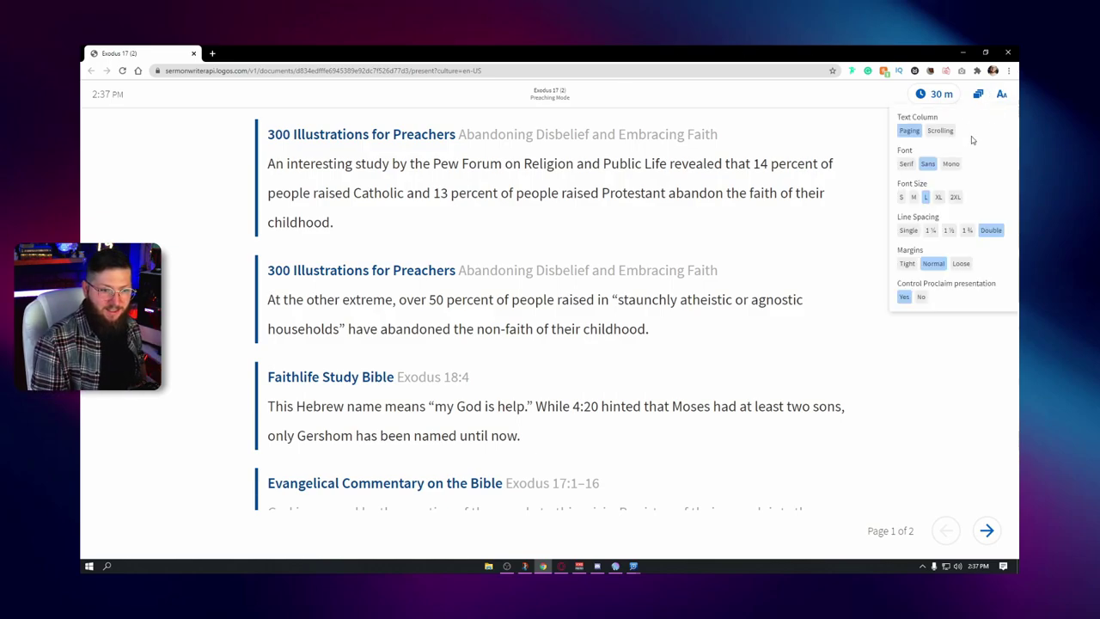
{"action": "left_click", "coordinate": [939, 131]}
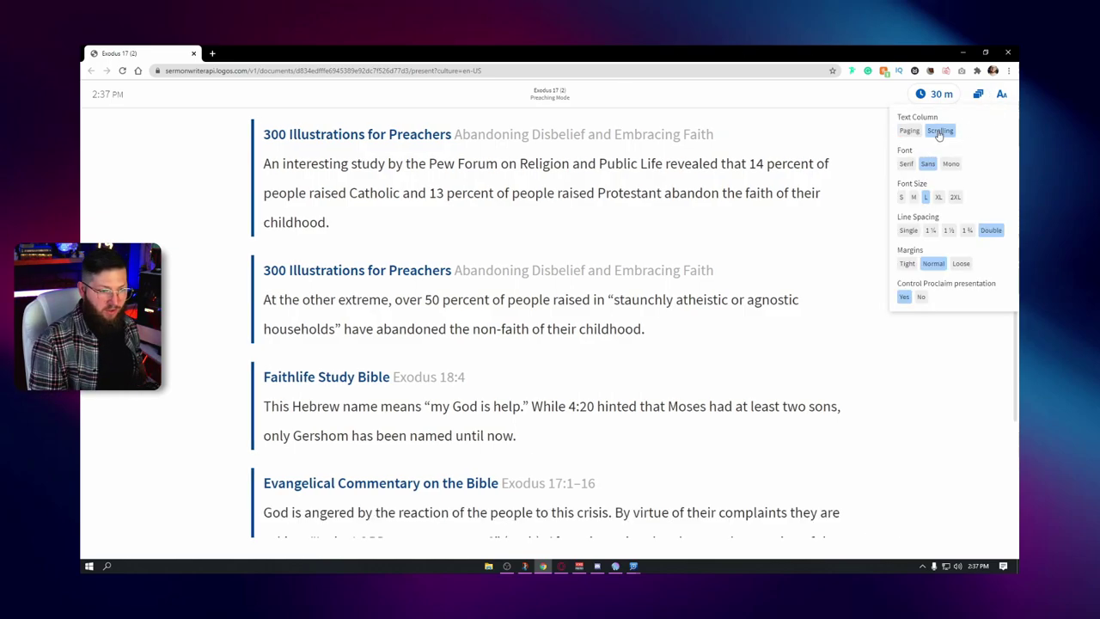
{"action": "scroll", "coordinate": [762, 198], "scroll_direction": "down", "scroll_amount": 2}
{"action": "scroll", "coordinate": [761, 203], "scroll_direction": "up", "scroll_amount": 2}
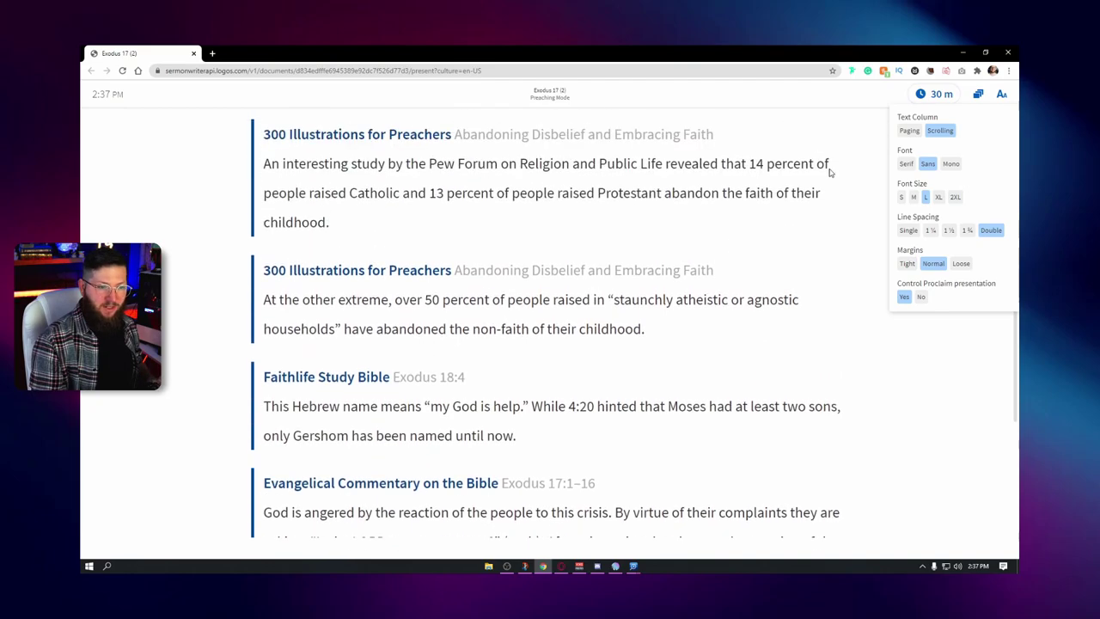
Set the preaching mode text column to Paging and the font size to M, and dismiss the display settings.
{"action": "left_click", "coordinate": [909, 131]}
{"action": "scroll", "coordinate": [774, 230], "scroll_direction": "down", "scroll_amount": 1}
{"action": "scroll", "coordinate": [774, 230], "scroll_direction": "up", "scroll_amount": 1}
{"action": "scroll", "coordinate": [774, 226], "scroll_direction": "down", "scroll_amount": 1}
{"action": "scroll", "coordinate": [774, 226], "scroll_direction": "up", "scroll_amount": 1}
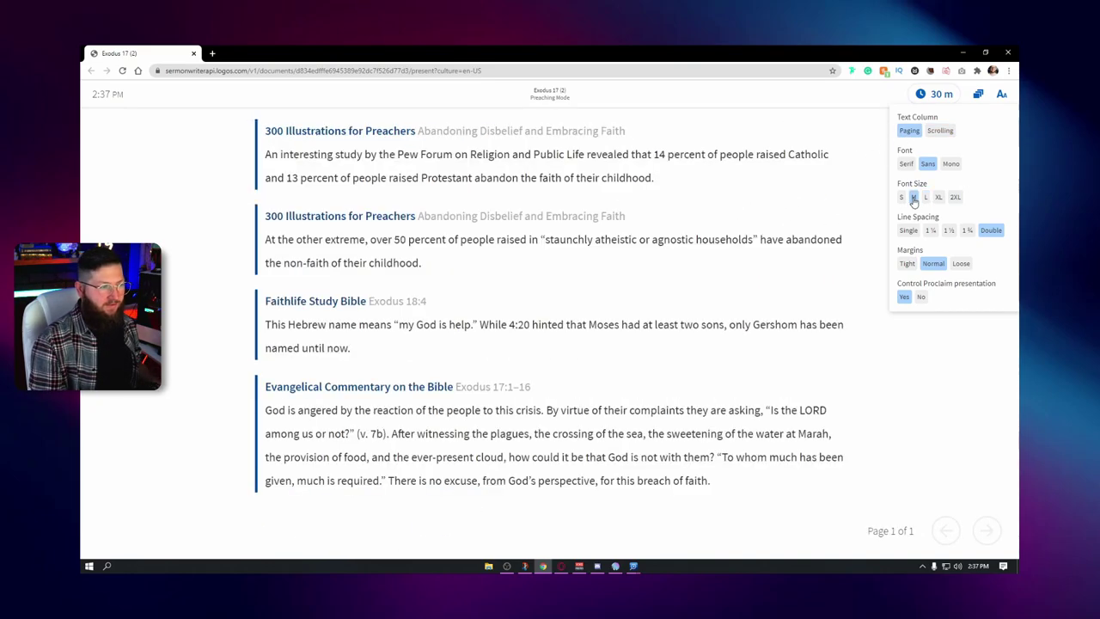
{"action": "left_click", "coordinate": [857, 174]}
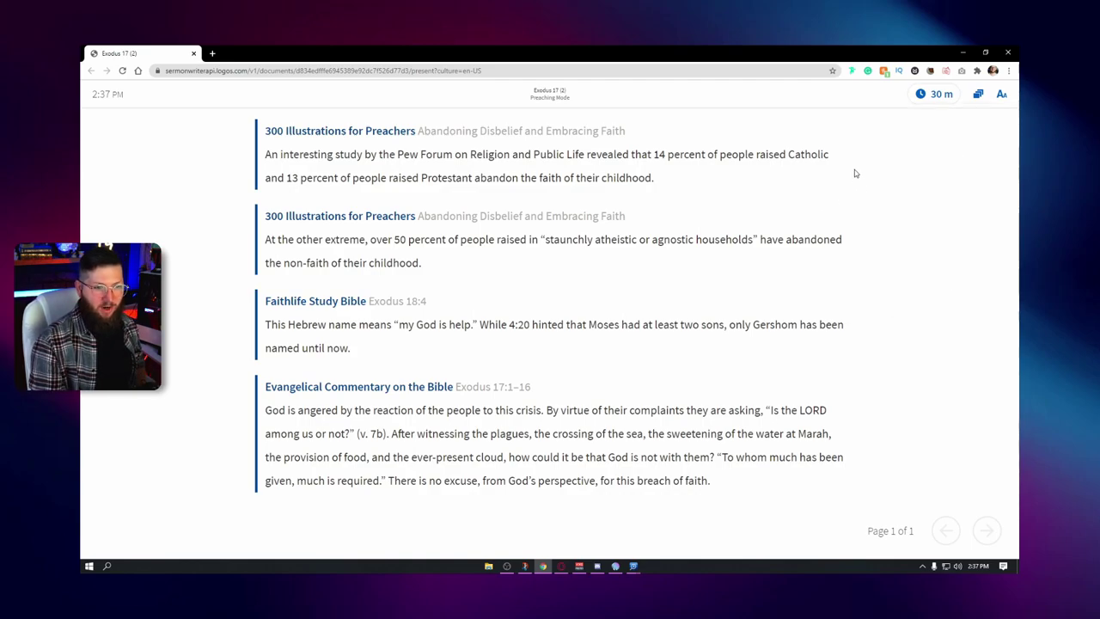
Examine the speaking timer's duration and flash warning options, and leave preaching mode to return to Logos Bible Software.
{"action": "left_click", "coordinate": [924, 96]}
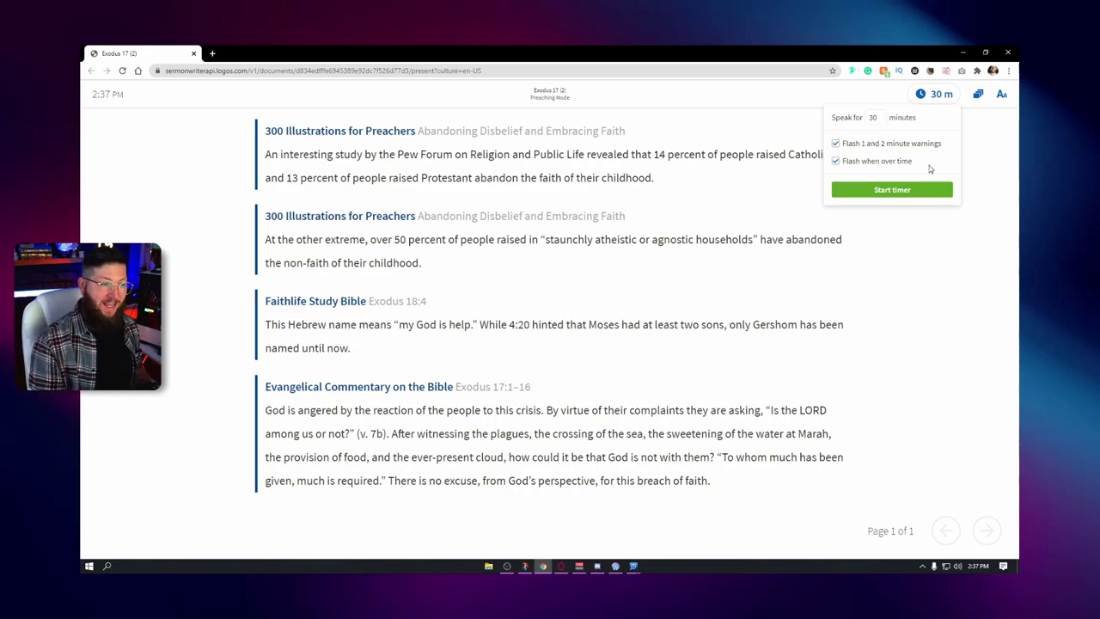
{"action": "left_click_drag", "start_coordinate": [882, 117], "coordinate": [857, 117]}
{"action": "left_click", "coordinate": [873, 122]}
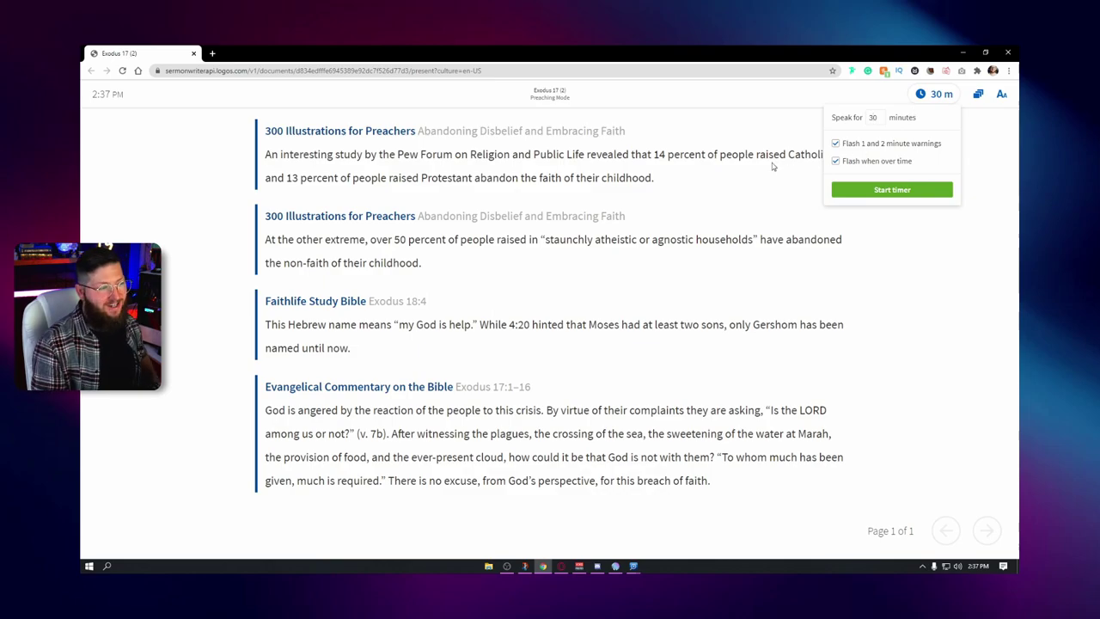
{"action": "left_click", "coordinate": [706, 193]}
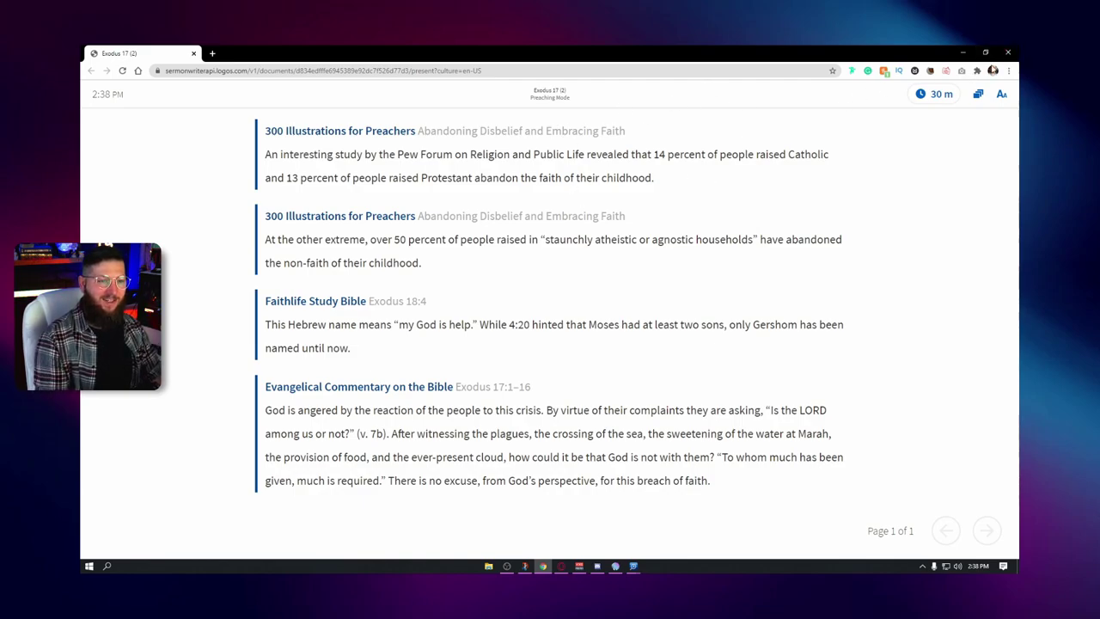
{"action": "left_click", "coordinate": [1009, 52]}
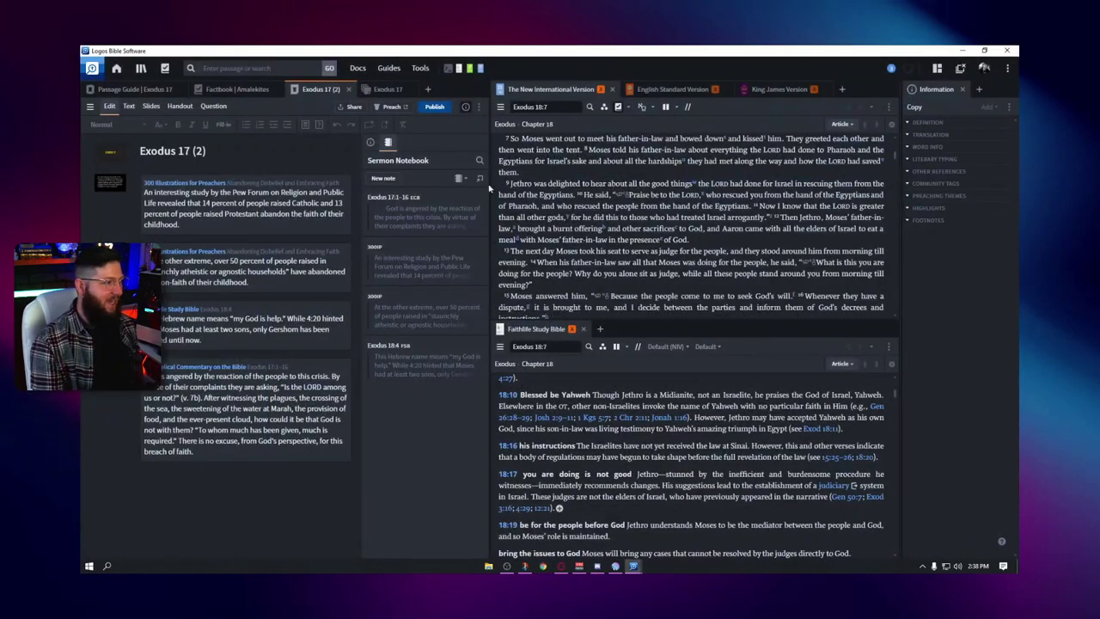
Open a Counseling Guide on the topic Depression.
{"action": "left_click", "coordinate": [388, 69]}
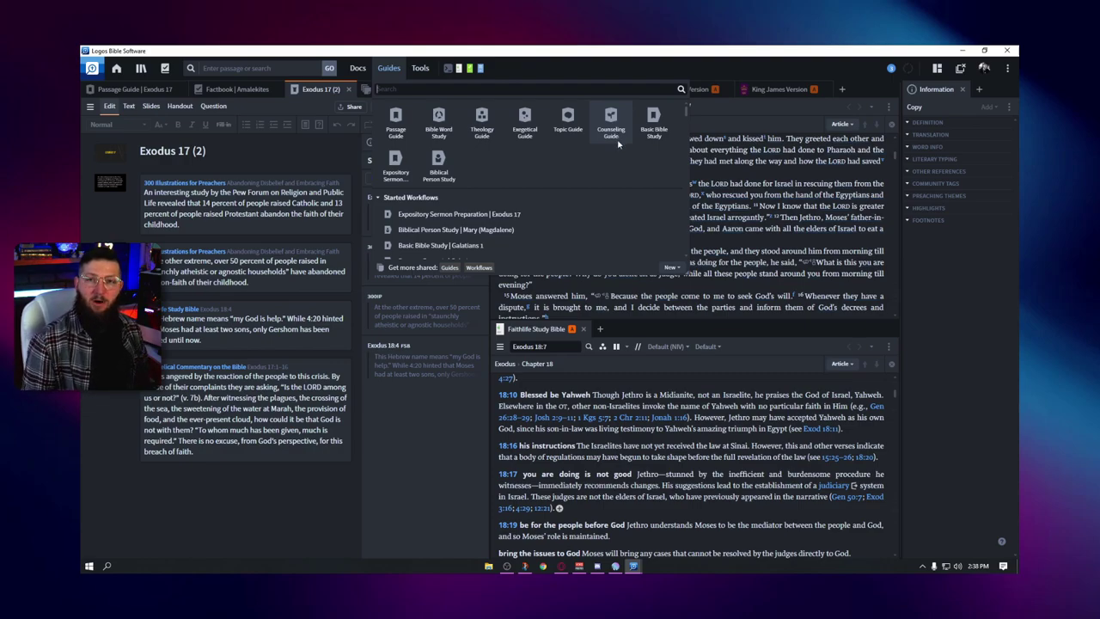
{"action": "left_click", "coordinate": [618, 144]}
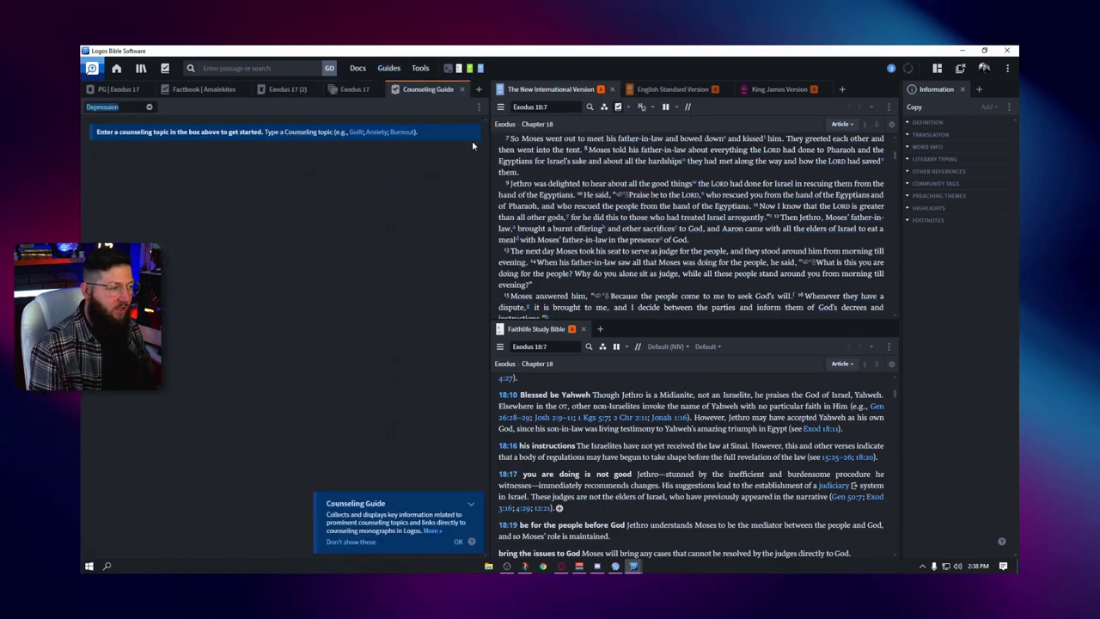
{"action": "left_click", "coordinate": [149, 106]}
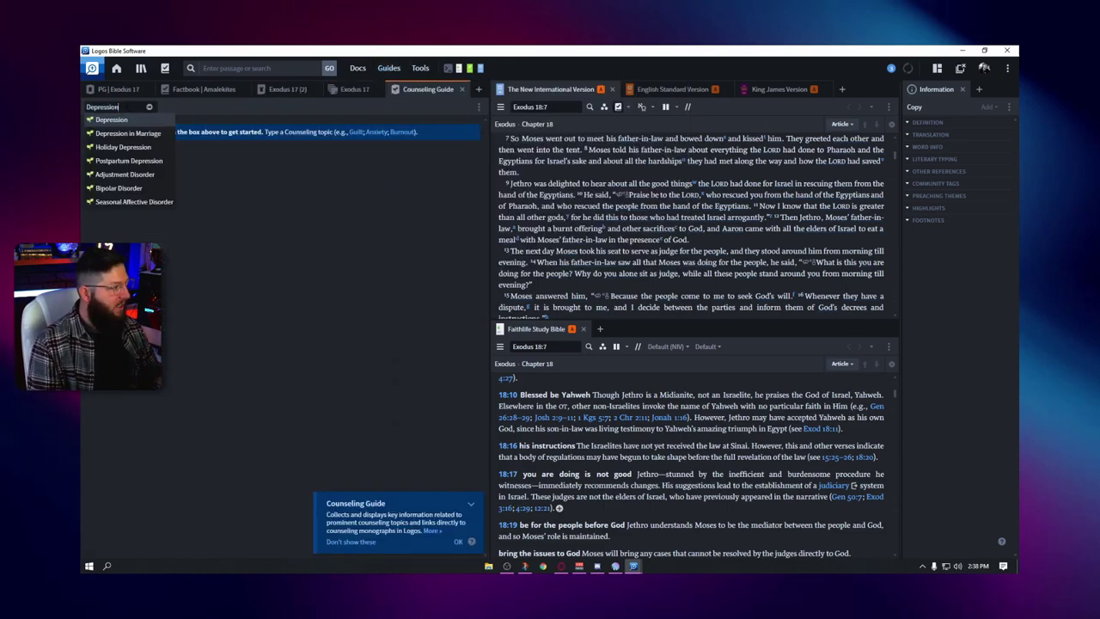
{"action": "left_click", "coordinate": [112, 123]}
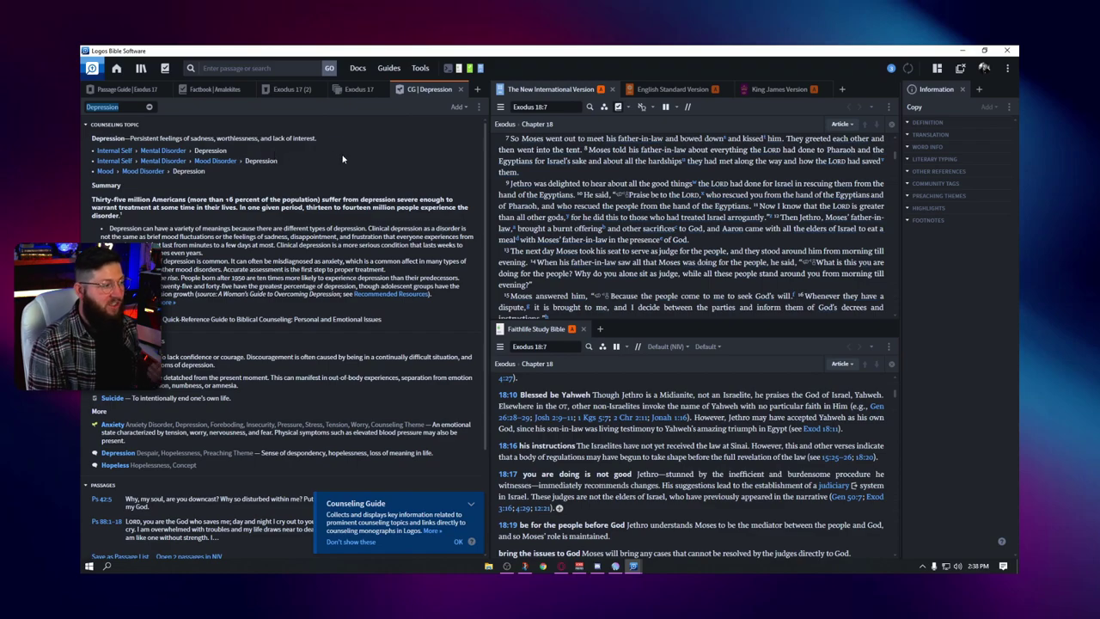
Review the Depression guide's summary, related topics and passages, and open the related Suicide topic to read its summary.
{"action": "scroll", "coordinate": [355, 186], "scroll_direction": "down", "scroll_amount": 1}
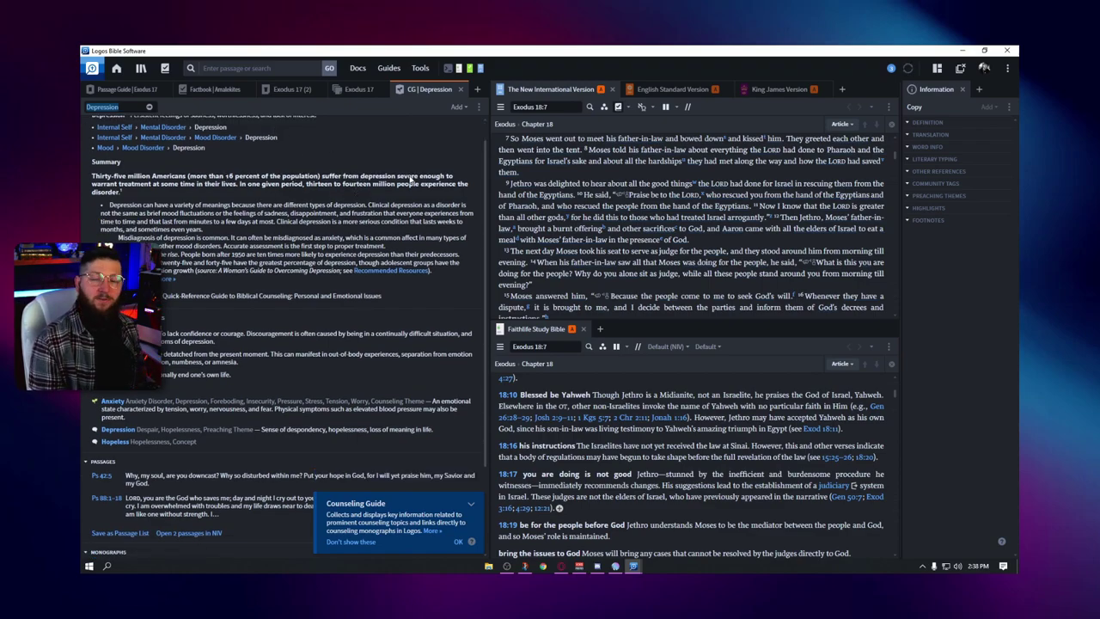
{"action": "scroll", "coordinate": [409, 178], "scroll_direction": "down", "scroll_amount": 2}
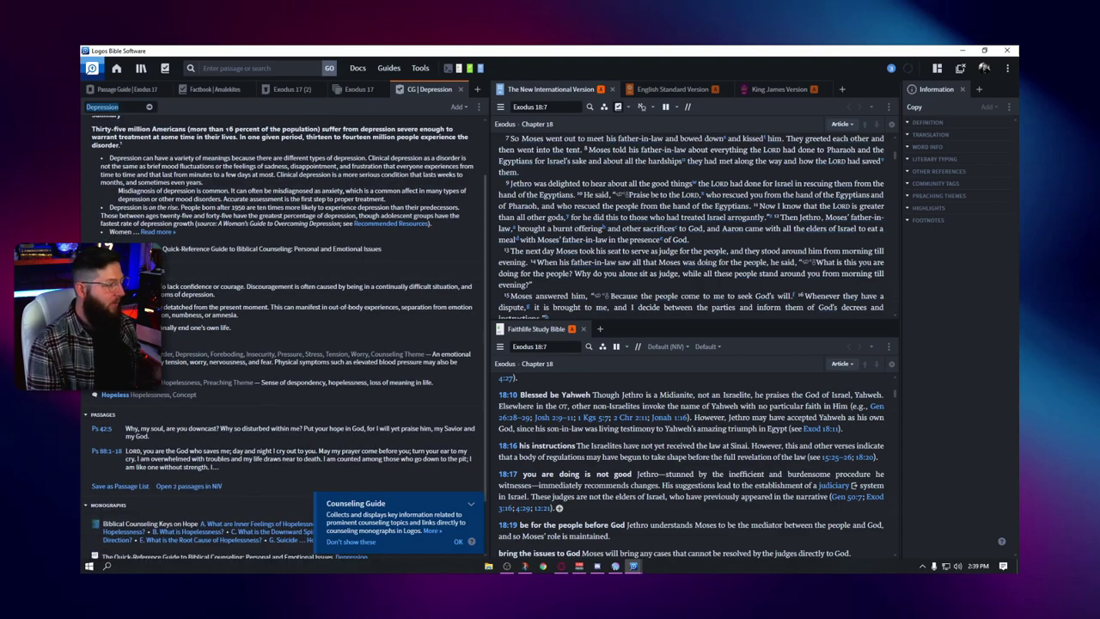
{"action": "scroll", "coordinate": [166, 272], "scroll_direction": "down", "scroll_amount": 1}
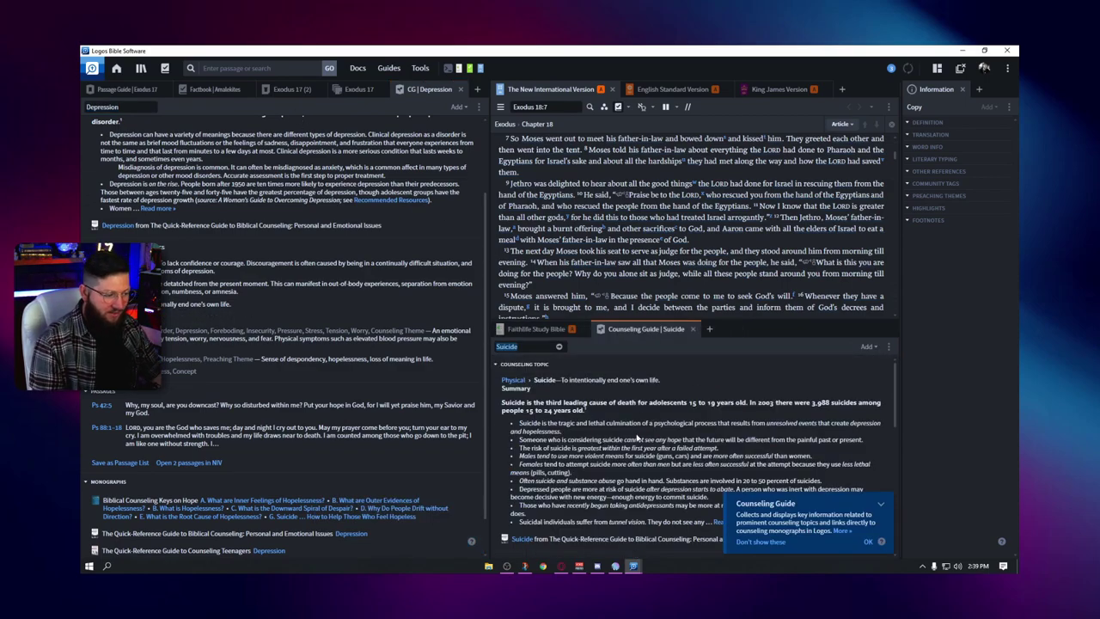
{"action": "scroll", "coordinate": [637, 439], "scroll_direction": "down", "scroll_amount": 1}
{"action": "scroll", "coordinate": [636, 430], "scroll_direction": "down", "scroll_amount": 1}
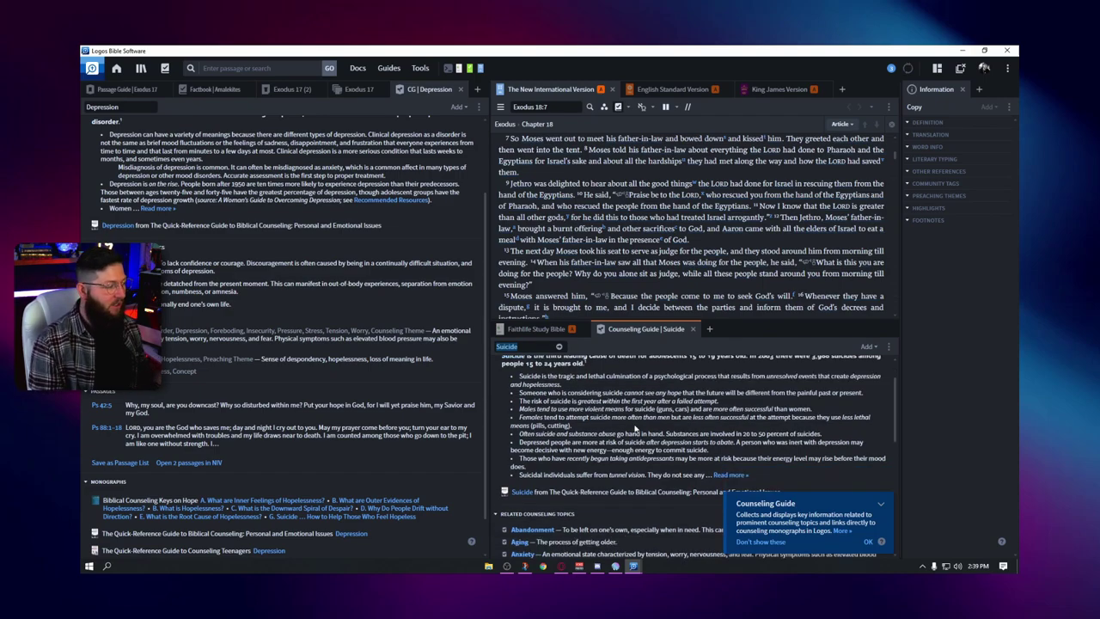
{"action": "scroll", "coordinate": [165, 428], "scroll_direction": "down", "scroll_amount": 2}
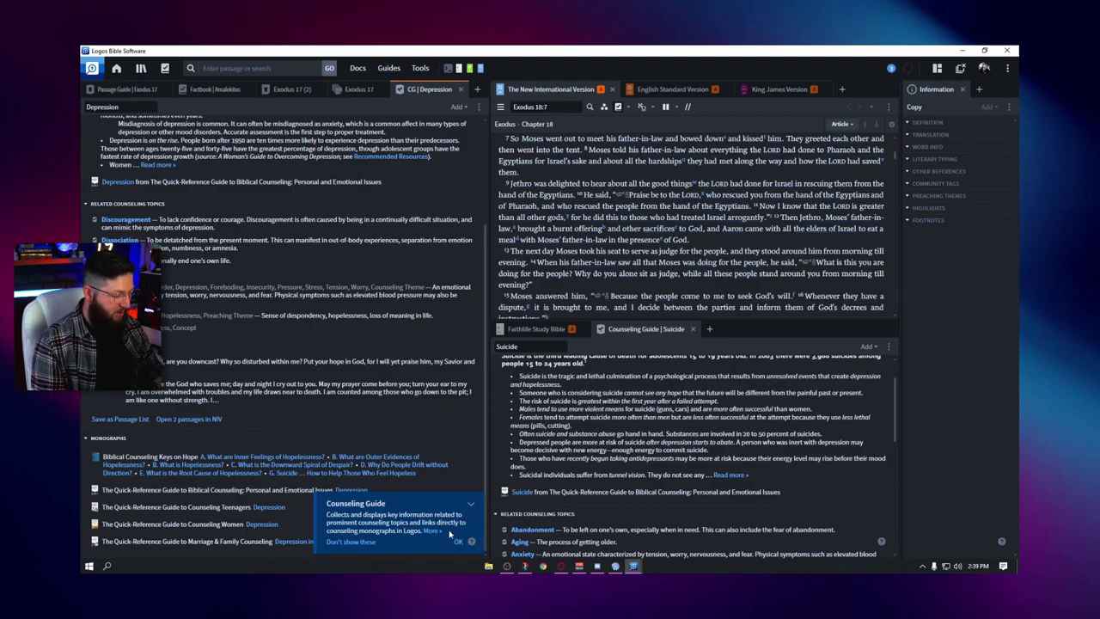
Dismiss the Counseling Guide tip, preview the listed monographs and open The Quick-Reference Guide to Counseling Teenagers at Depression.
{"action": "left_click", "coordinate": [458, 542]}
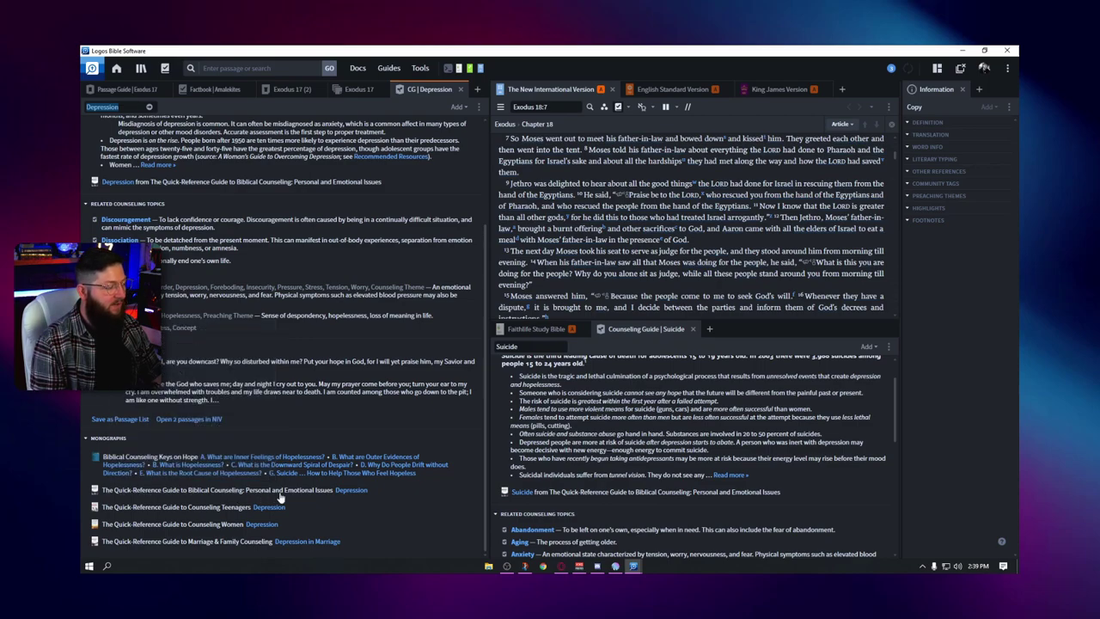
{"action": "mouse_move", "coordinate": [284, 497]}
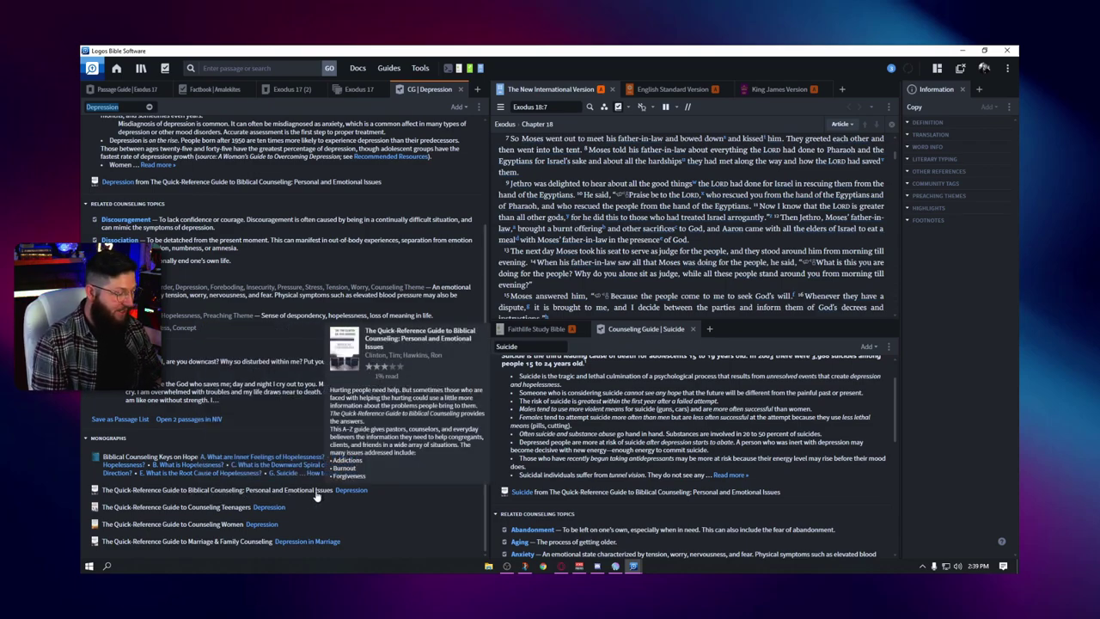
{"action": "mouse_move", "coordinate": [155, 512]}
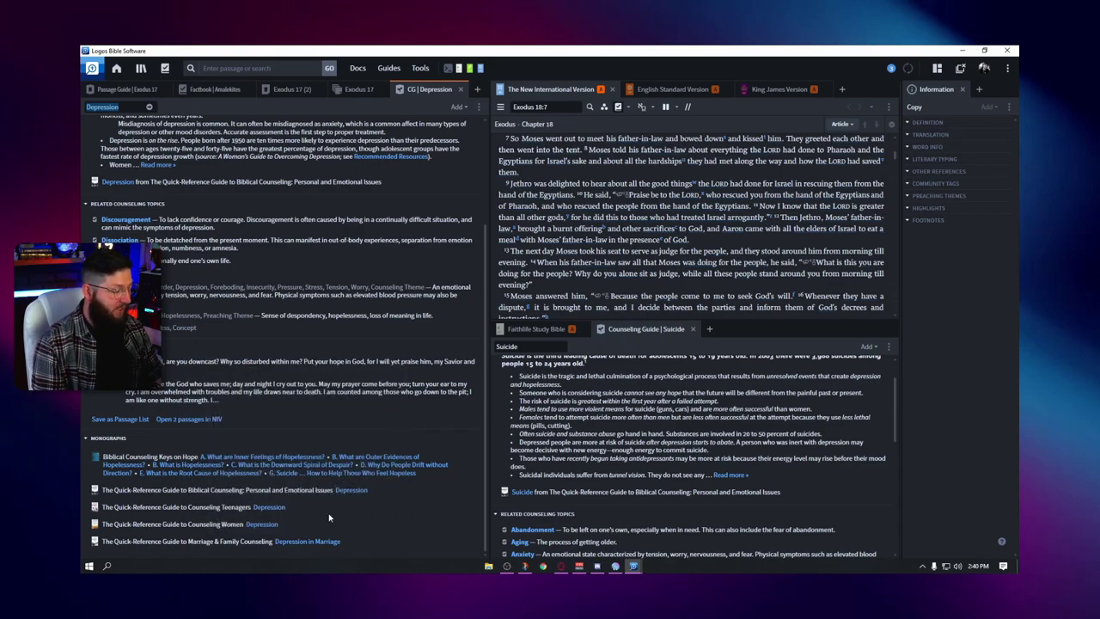
{"action": "left_click", "coordinate": [225, 509]}
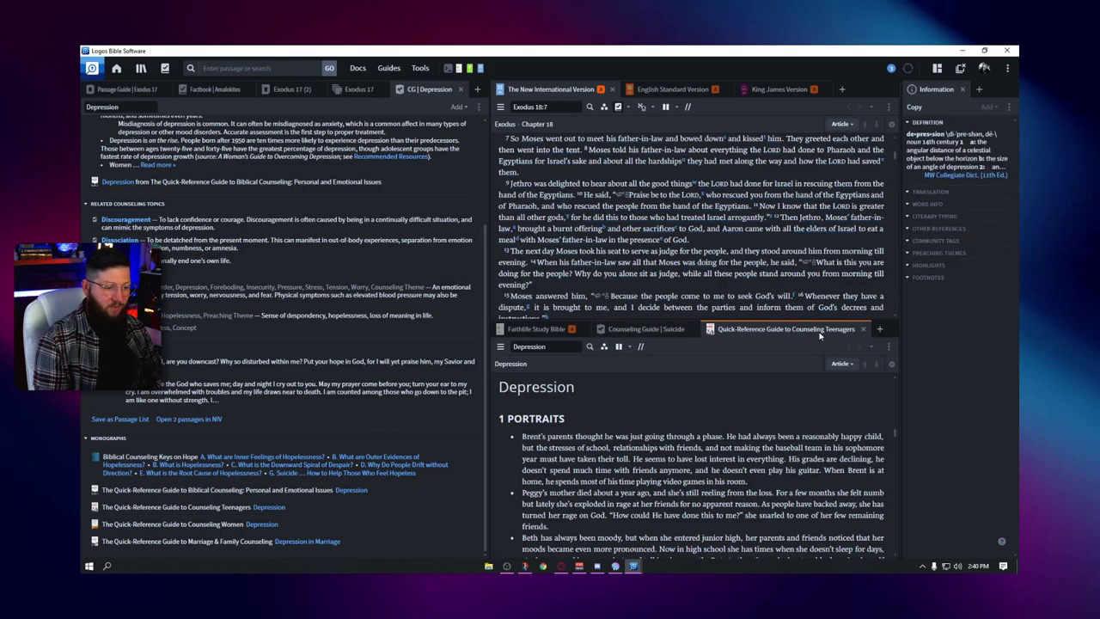
Skim the Portraits section of the Depression article and view the Home dashboard.
{"action": "scroll", "coordinate": [658, 421], "scroll_direction": "down", "scroll_amount": 1}
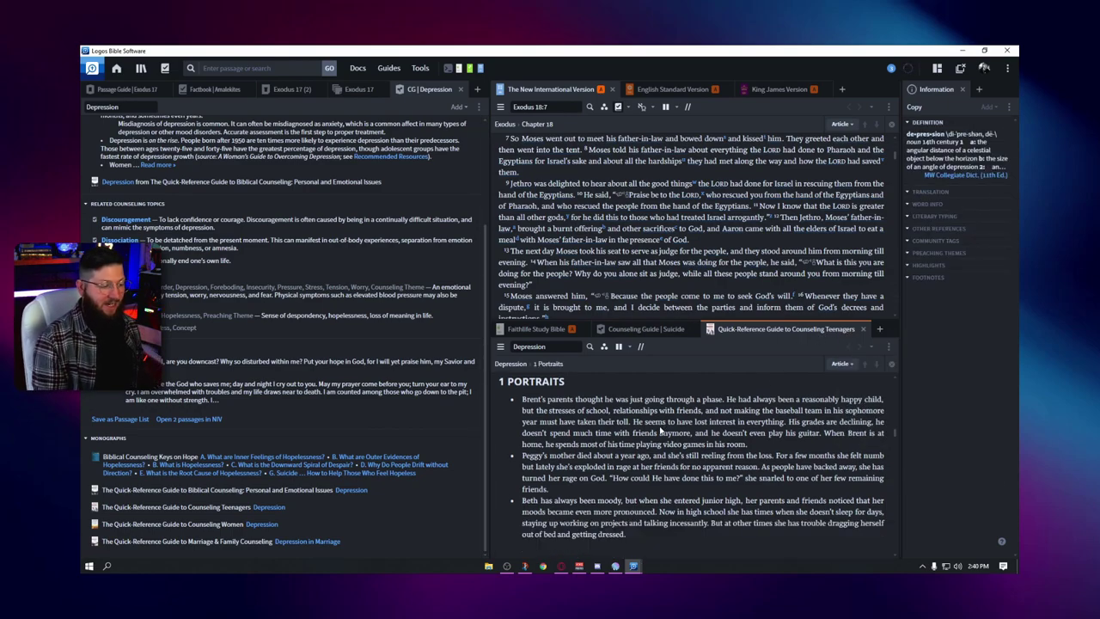
{"action": "left_click", "coordinate": [116, 68]}
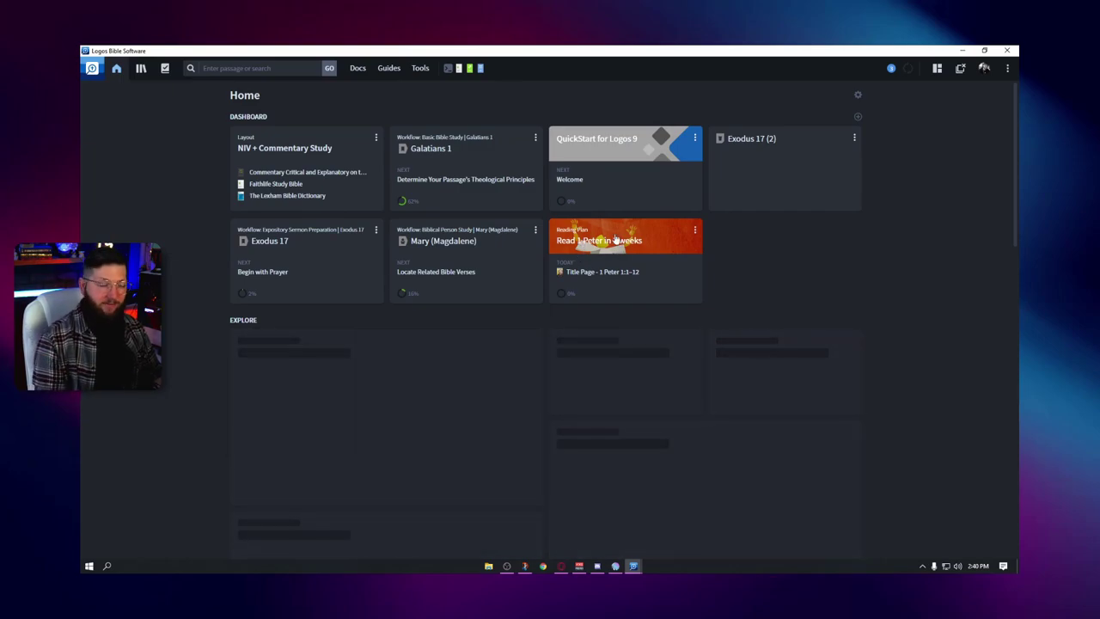
Browse the library's resource list, open Acts: Commentary and view its title page.
{"action": "left_click", "coordinate": [140, 69]}
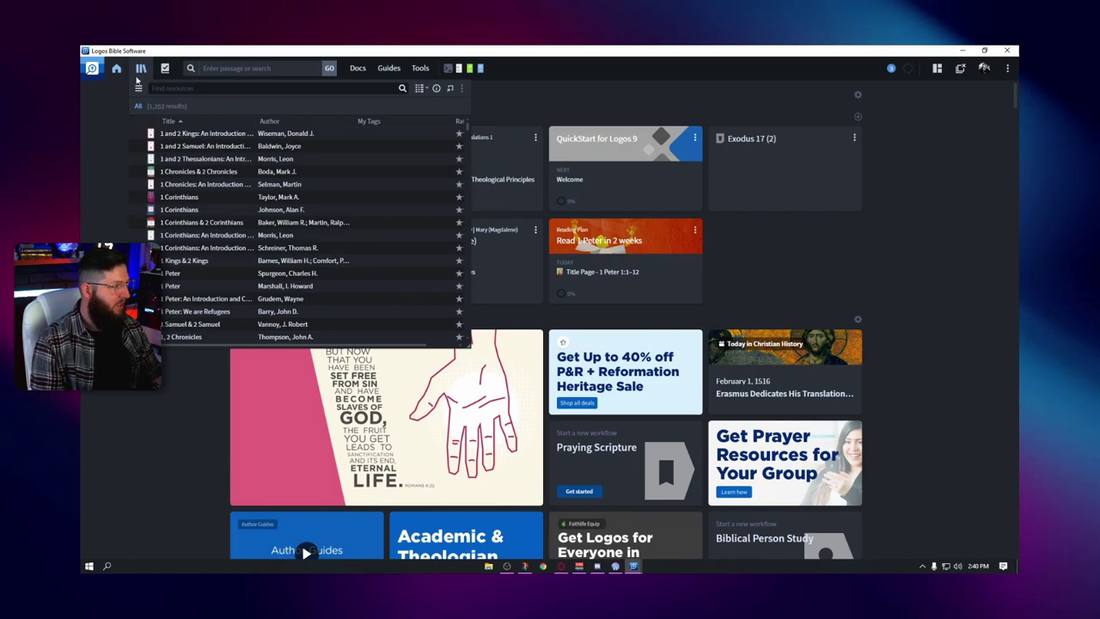
{"action": "scroll", "coordinate": [239, 293], "scroll_direction": "down", "scroll_amount": 3}
{"action": "scroll", "coordinate": [239, 290], "scroll_direction": "down", "scroll_amount": 6}
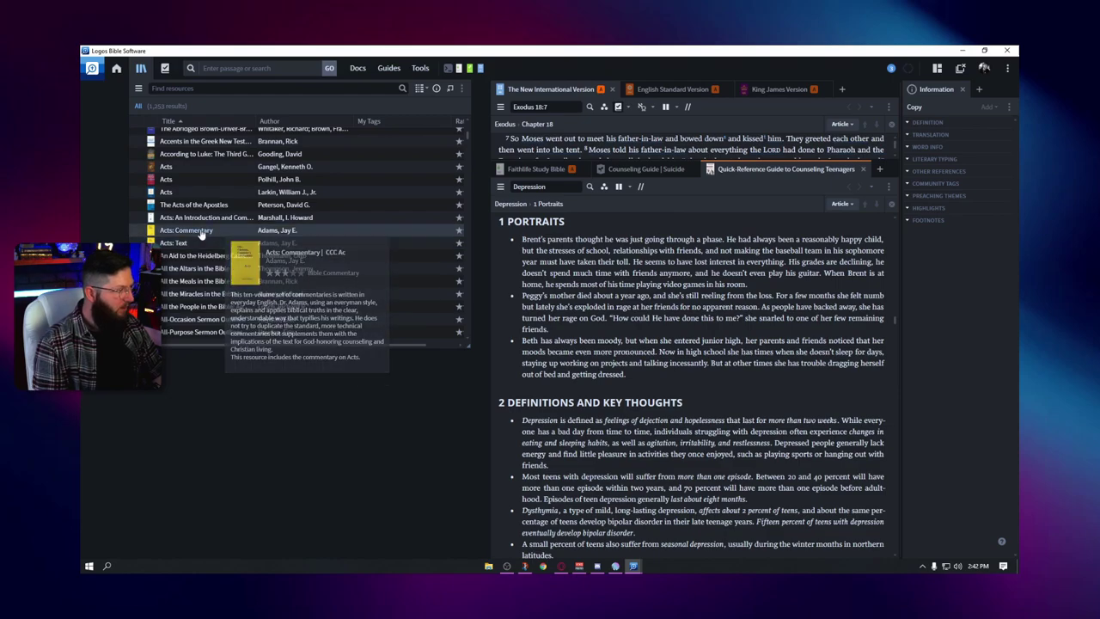
{"action": "left_click", "coordinate": [204, 230]}
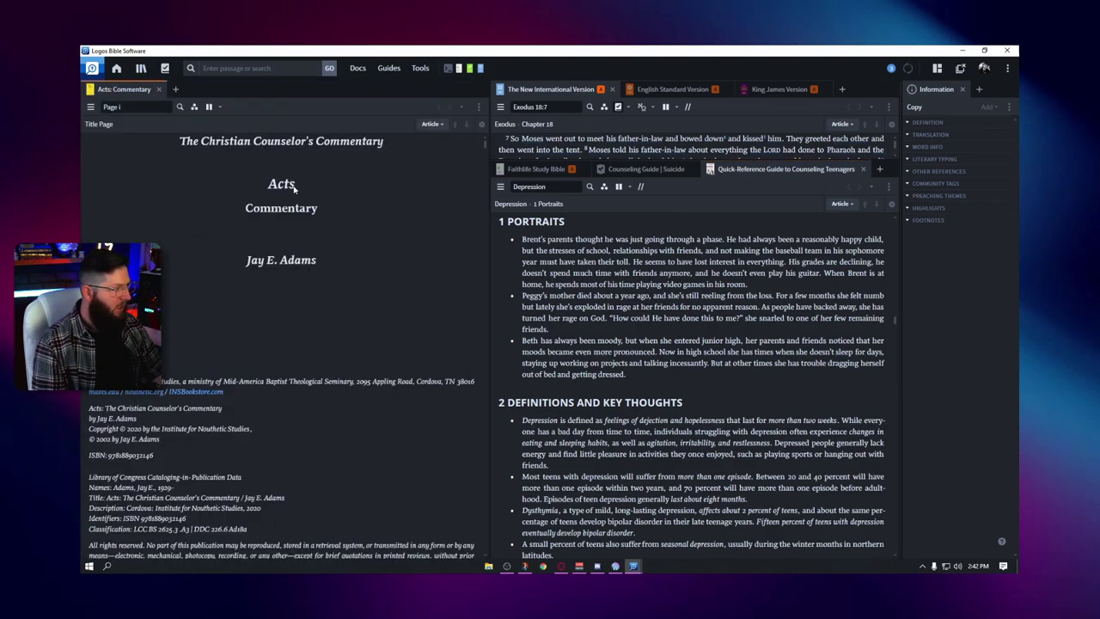
{"action": "scroll", "coordinate": [292, 369], "scroll_direction": "down", "scroll_amount": 1}
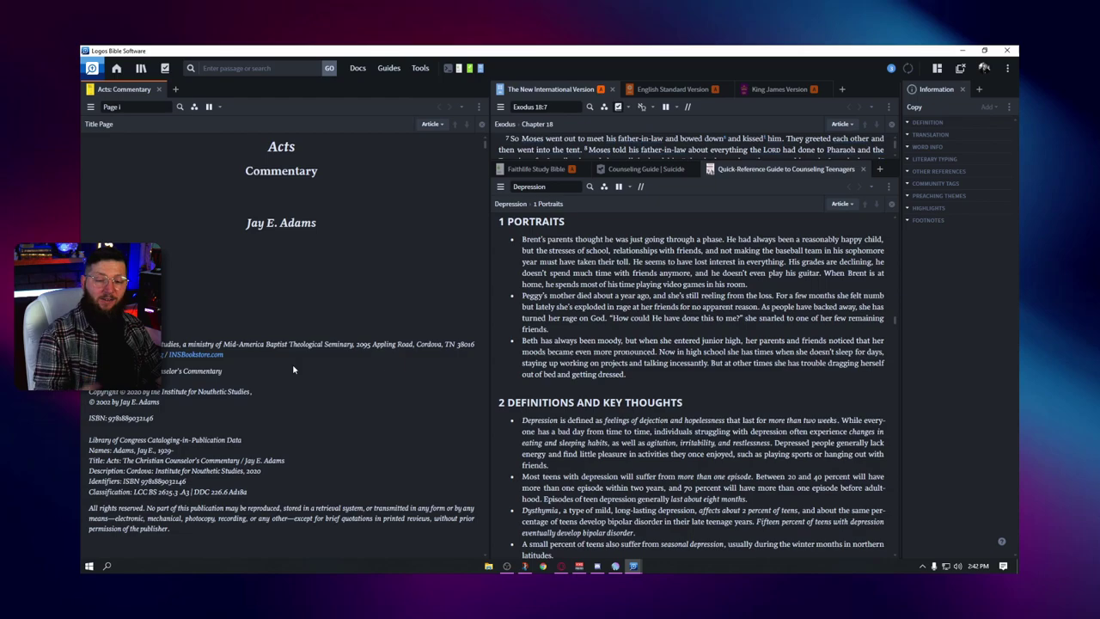
Create a reading plan for Acts: Commentary from the library, set it to finish in 4 weeks, and start it.
{"action": "left_click", "coordinate": [141, 69]}
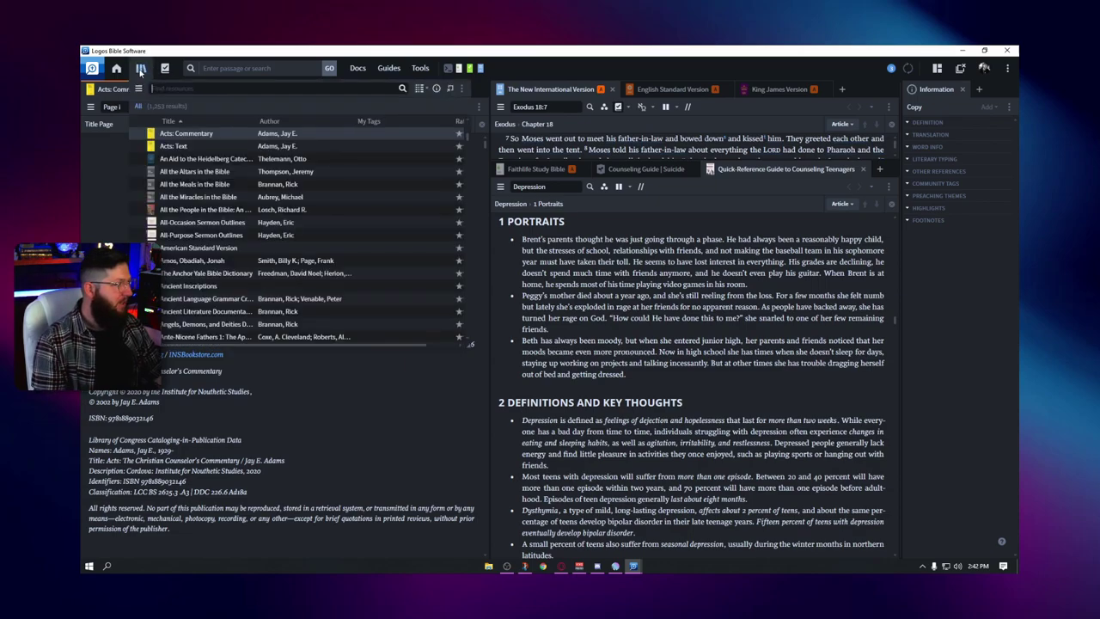
{"action": "right_click", "coordinate": [184, 138]}
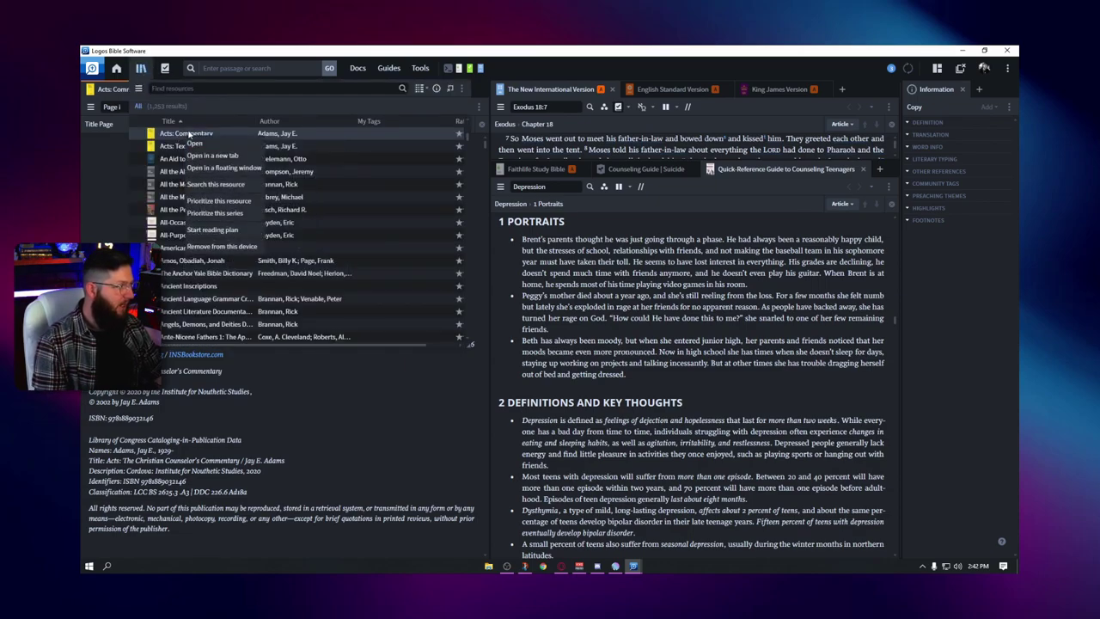
{"action": "left_click", "coordinate": [211, 229]}
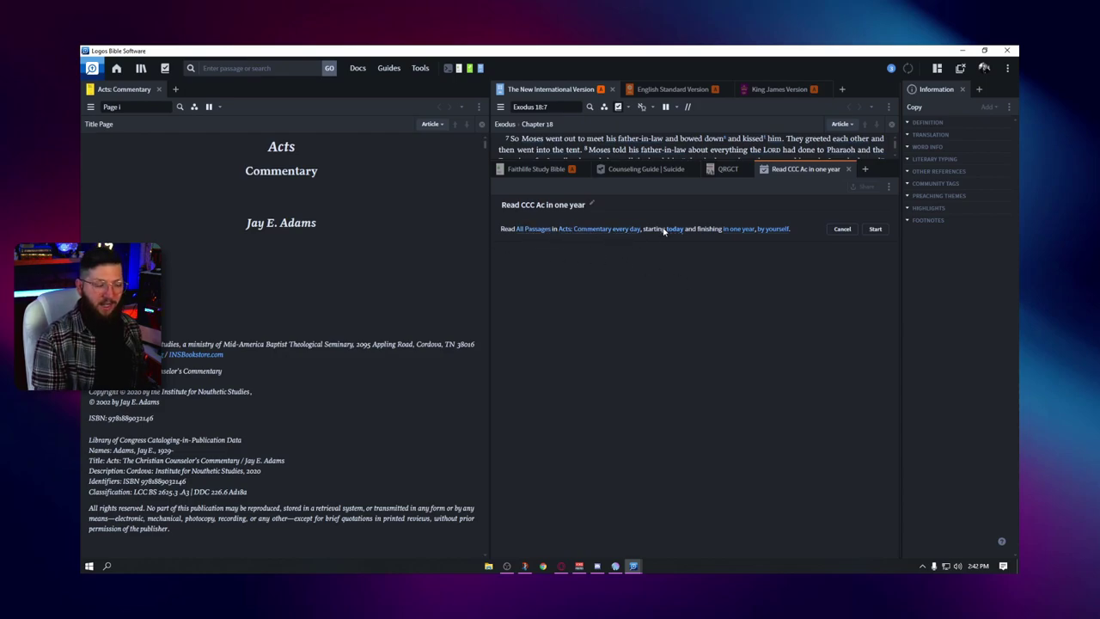
{"action": "left_click", "coordinate": [738, 232]}
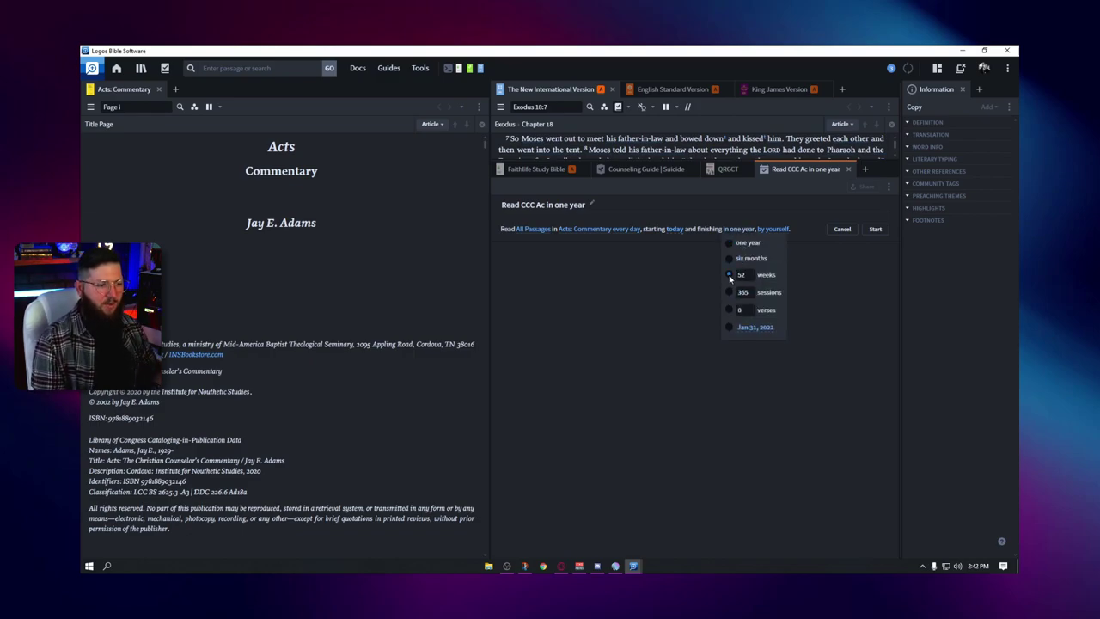
{"action": "left_click", "coordinate": [729, 275]}
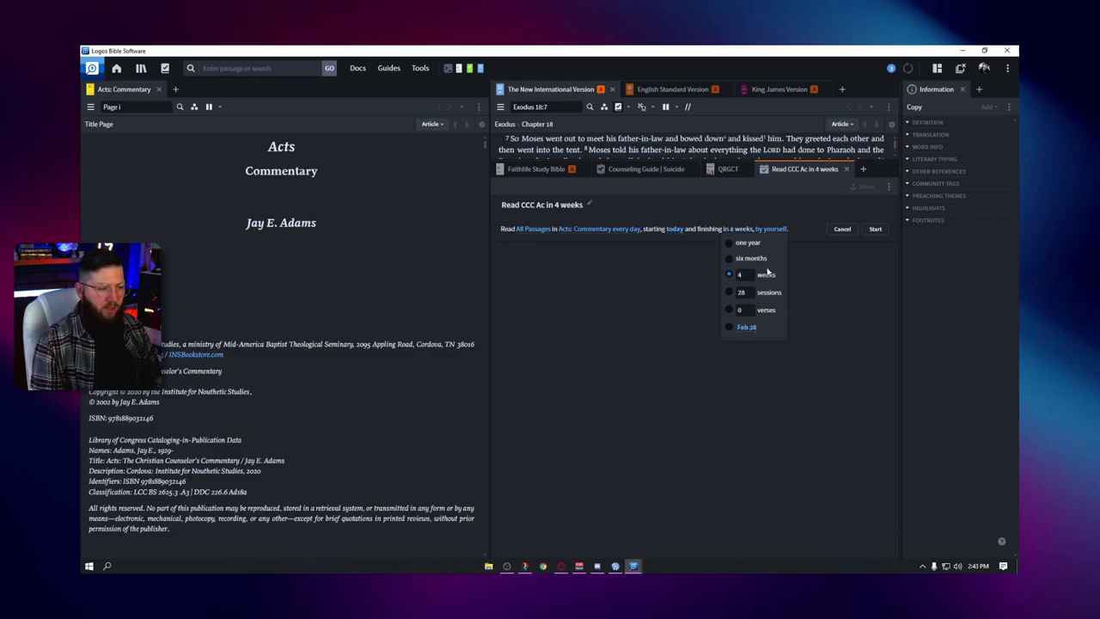
{"action": "left_click", "coordinate": [818, 269]}
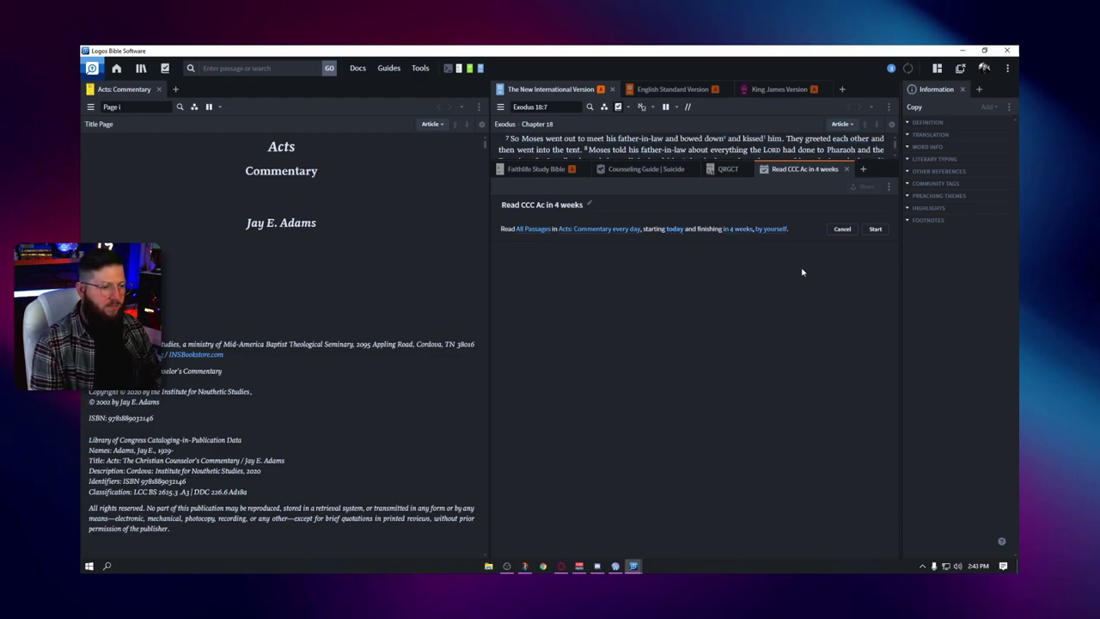
{"action": "left_click", "coordinate": [876, 231]}
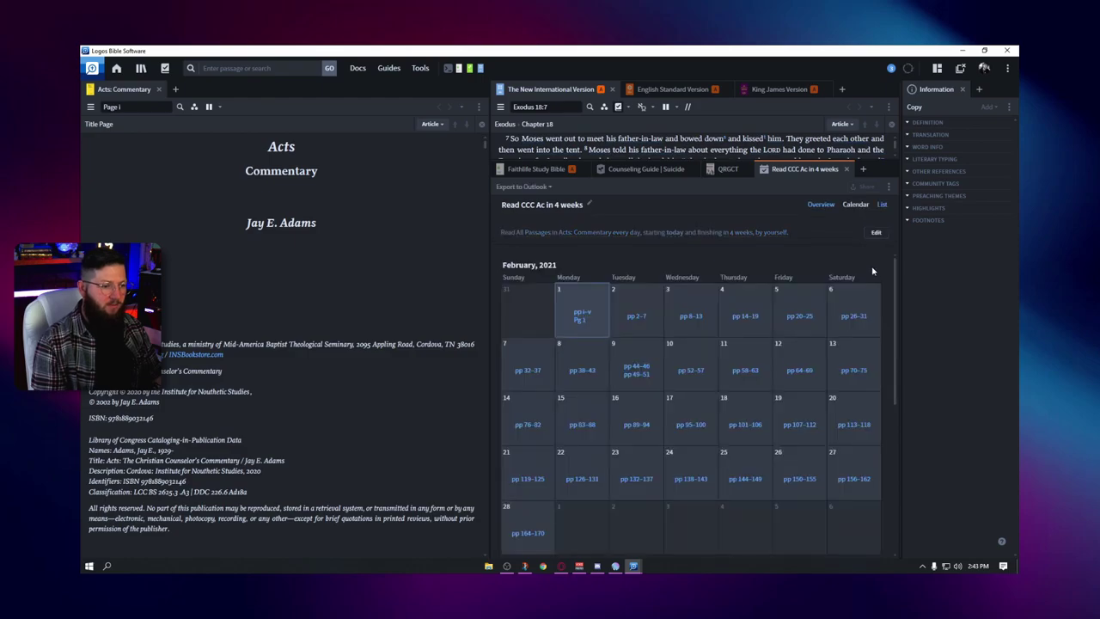
Review the new reading plan in its calendar, overview and list views.
{"action": "mouse_move", "coordinate": [583, 318]}
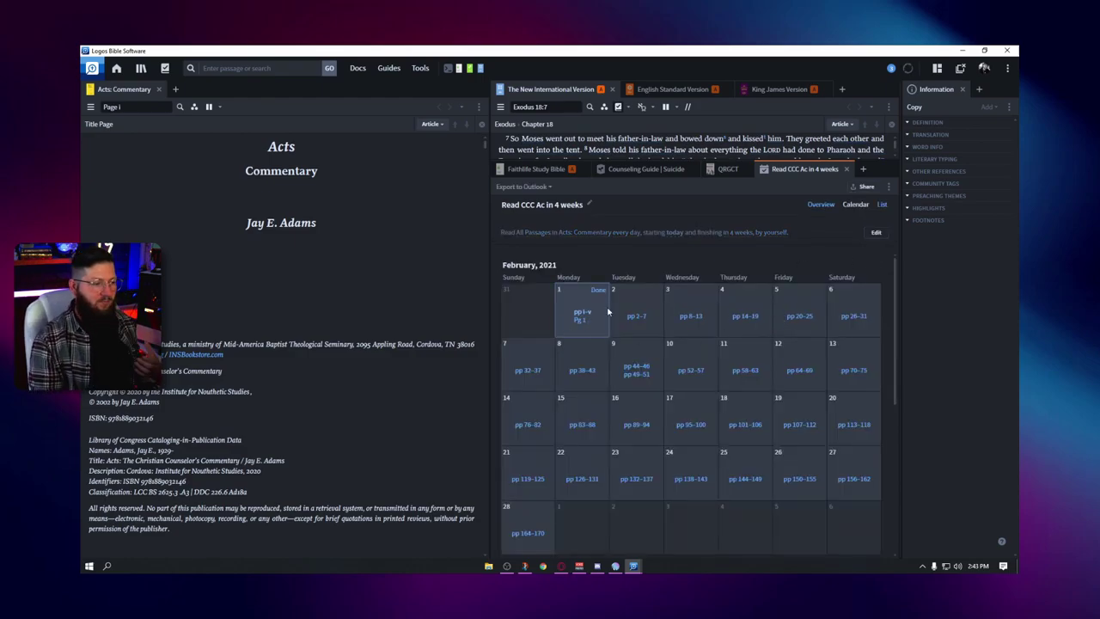
{"action": "left_click", "coordinate": [820, 206]}
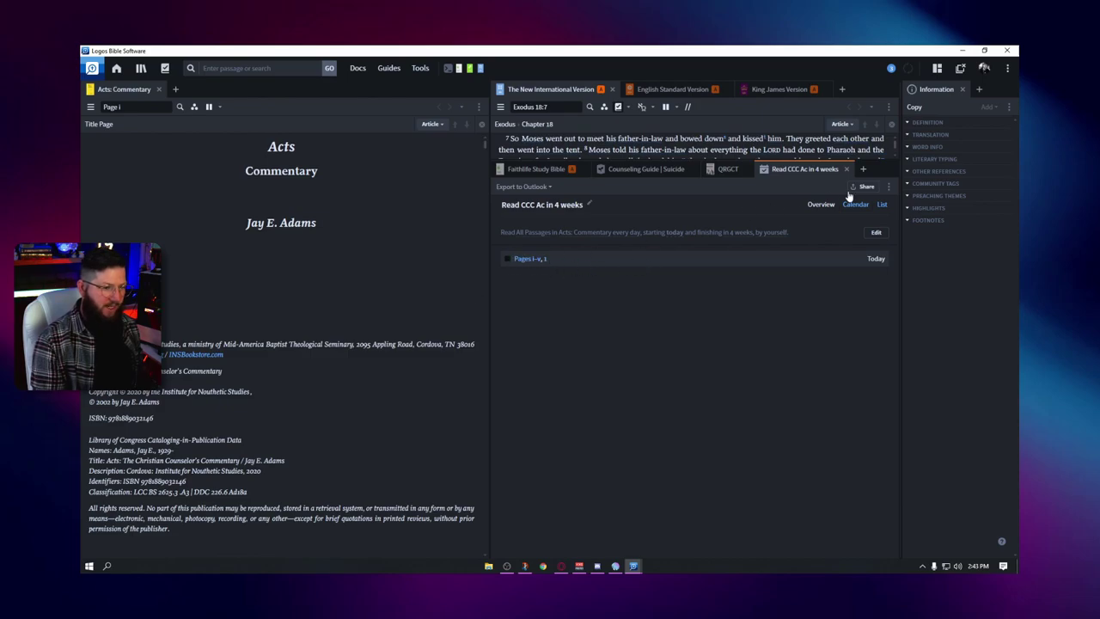
{"action": "left_click", "coordinate": [886, 207]}
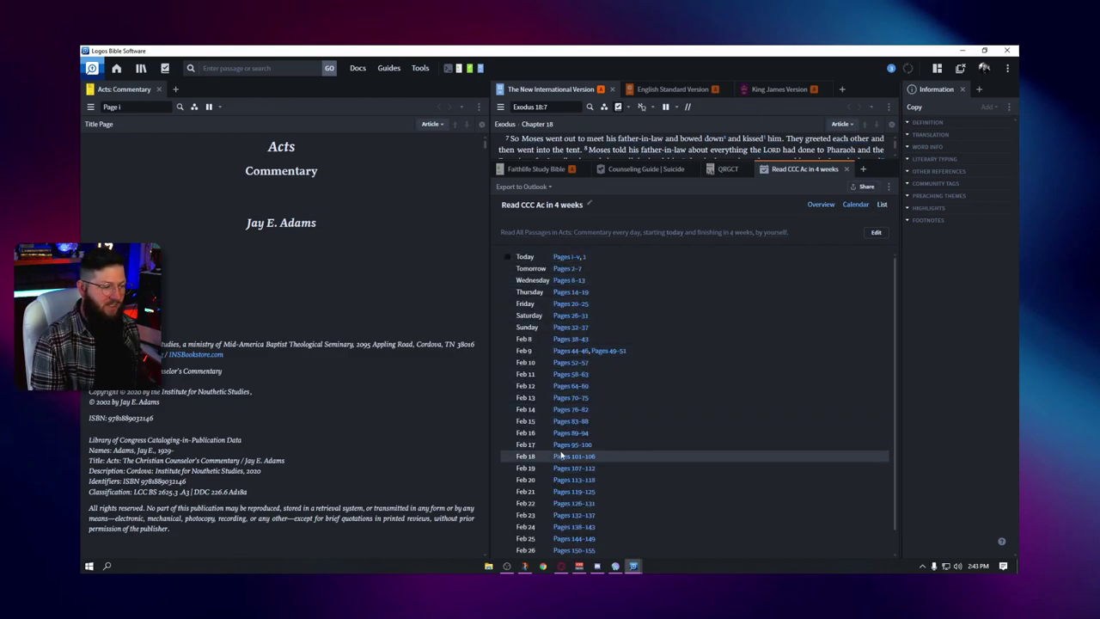
{"action": "scroll", "coordinate": [563, 458], "scroll_direction": "down", "scroll_amount": 1}
{"action": "scroll", "coordinate": [574, 421], "scroll_direction": "up", "scroll_amount": 2}
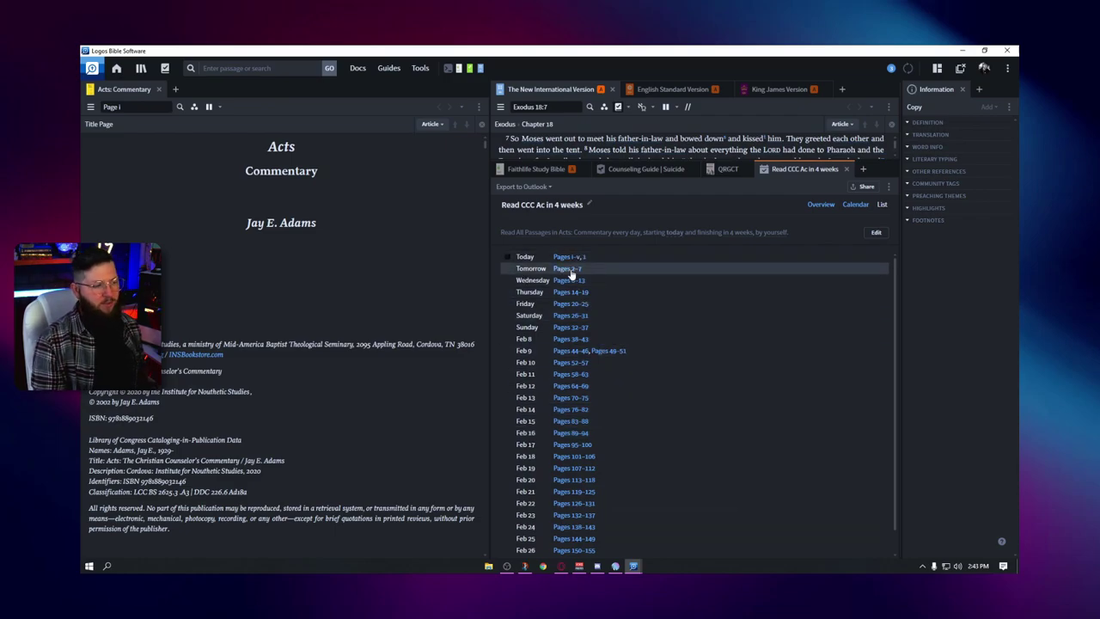
{"action": "mouse_move", "coordinate": [571, 272]}
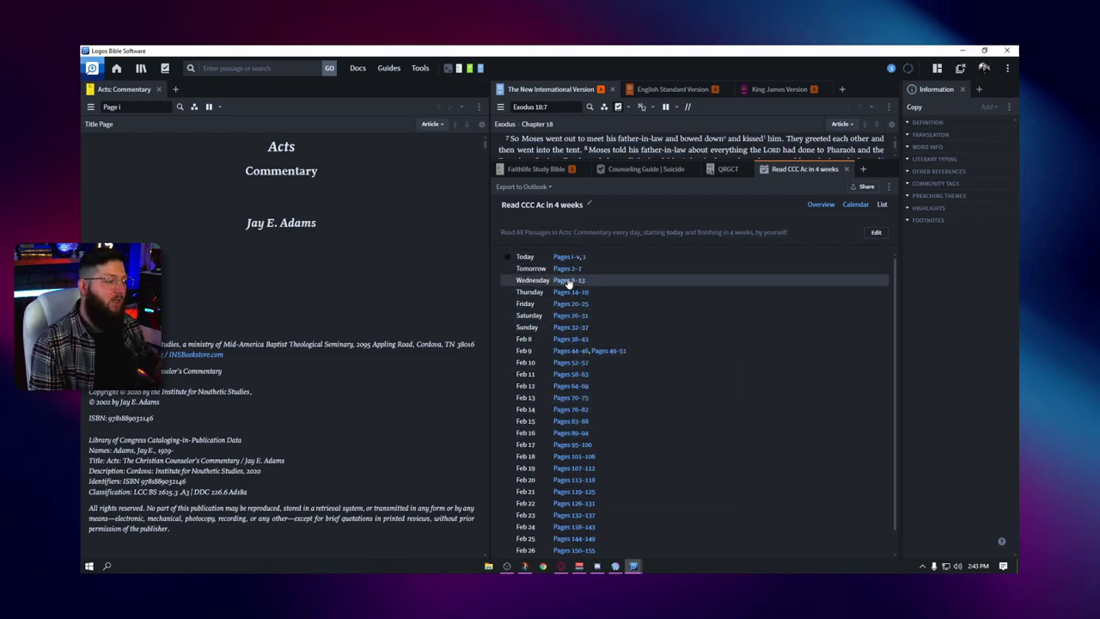
Open today's reading, Pages i–v, from the plan, skim it into Chapter 1, and open tomorrow's reading, Pages 2–7.
{"action": "left_click", "coordinate": [569, 256]}
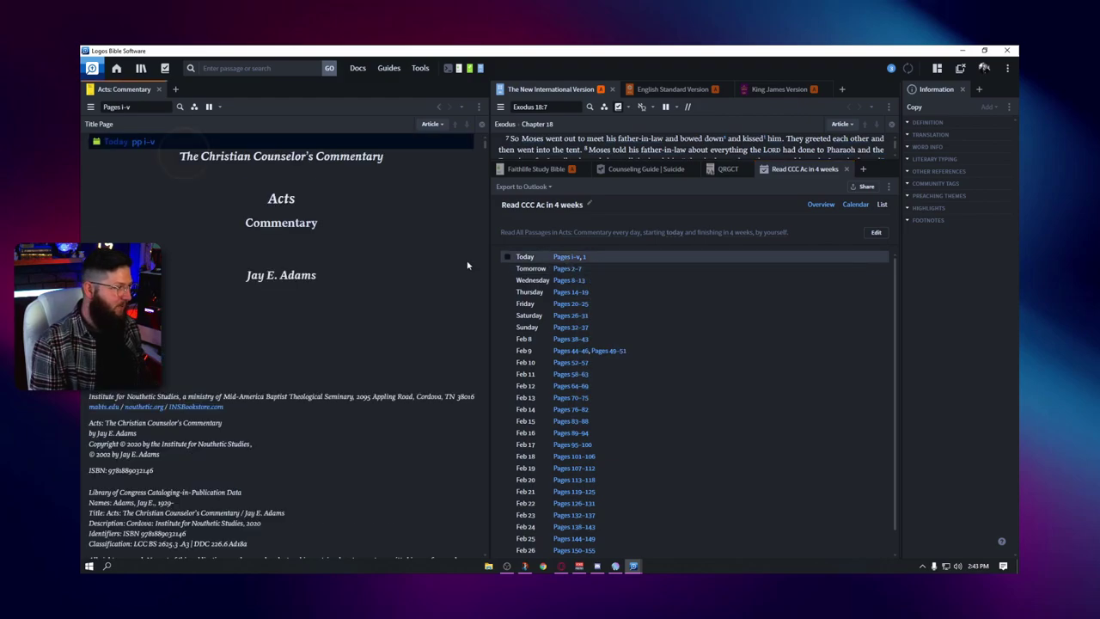
{"action": "scroll", "coordinate": [284, 284], "scroll_direction": "down", "scroll_amount": 10}
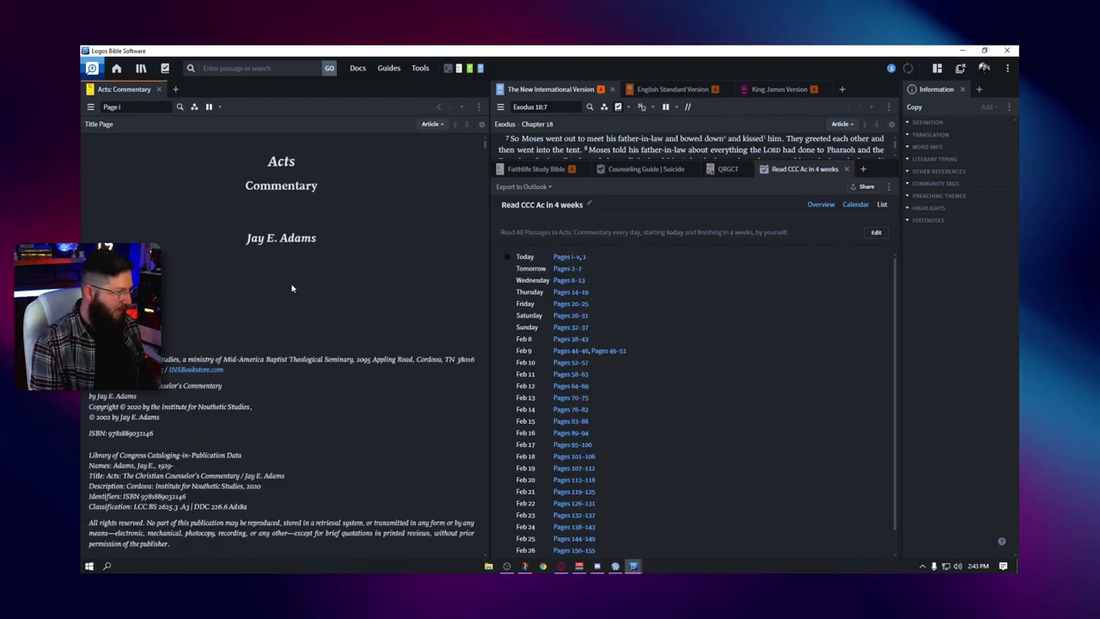
{"action": "scroll", "coordinate": [294, 290], "scroll_direction": "down", "scroll_amount": 3}
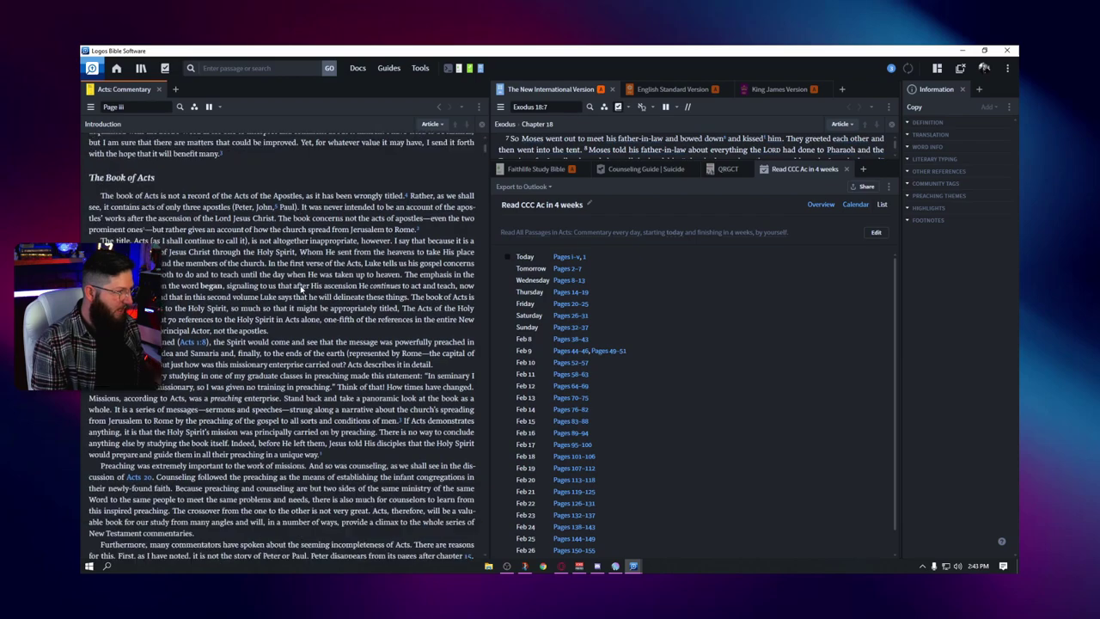
{"action": "scroll", "coordinate": [275, 223], "scroll_direction": "up", "scroll_amount": 5}
{"action": "scroll", "coordinate": [283, 241], "scroll_direction": "down", "scroll_amount": 10}
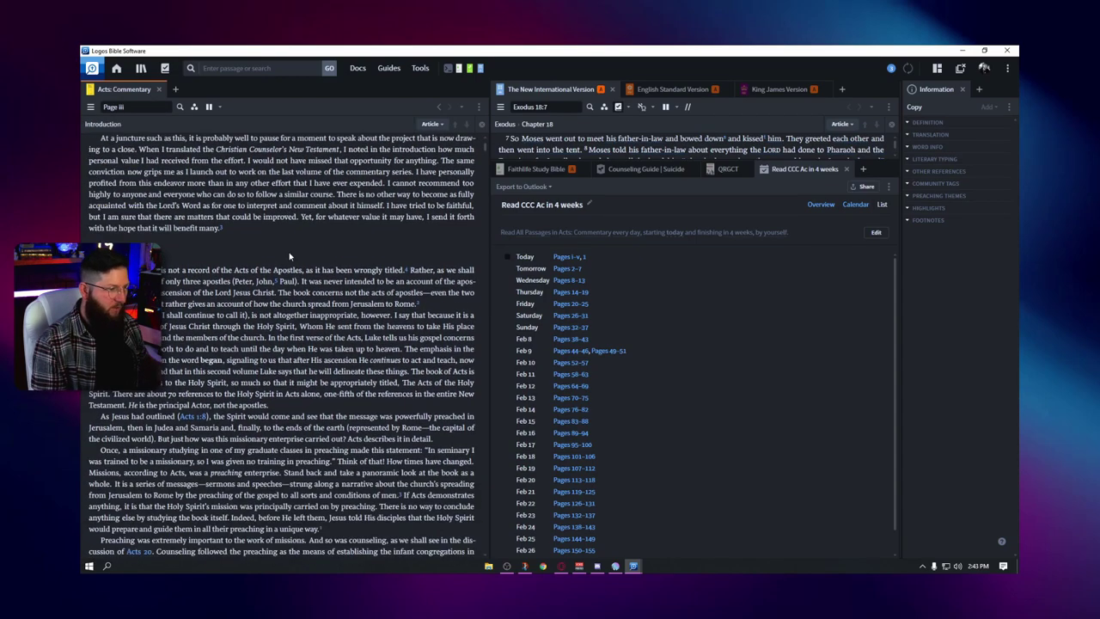
{"action": "scroll", "coordinate": [293, 254], "scroll_direction": "down", "scroll_amount": 2}
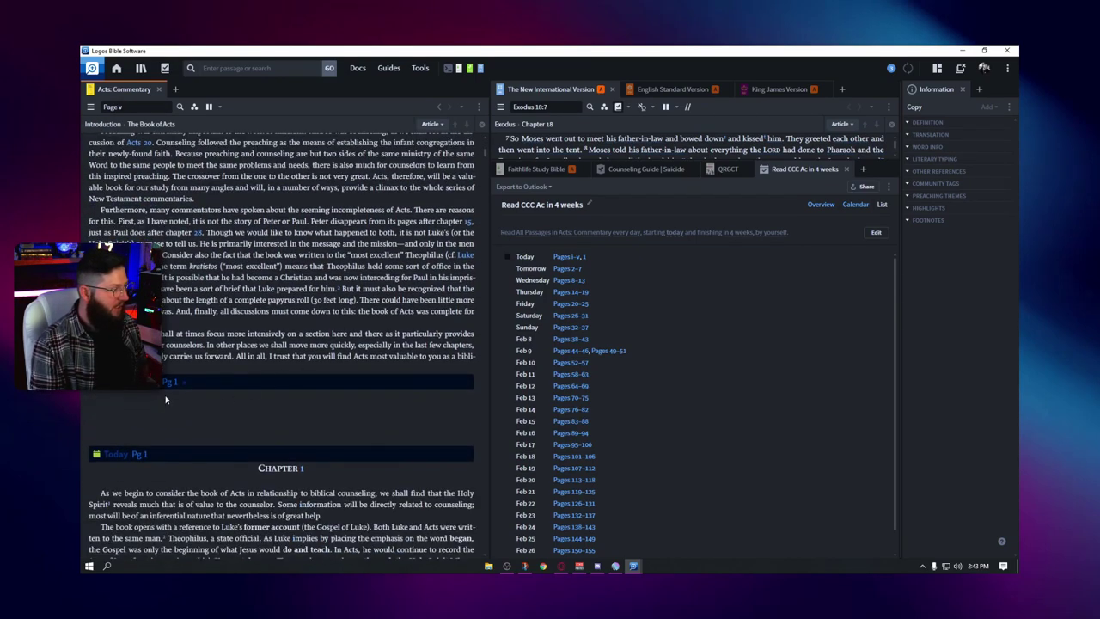
{"action": "mouse_move", "coordinate": [187, 382]}
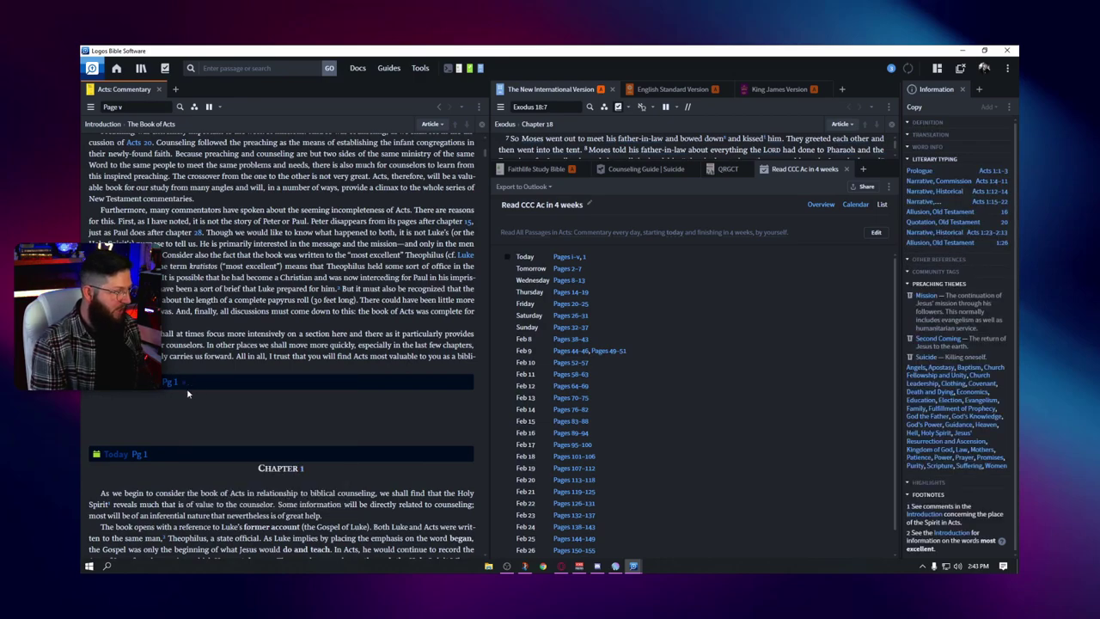
{"action": "scroll", "coordinate": [189, 378], "scroll_direction": "down", "scroll_amount": 3}
{"action": "scroll", "coordinate": [172, 343], "scroll_direction": "down", "scroll_amount": 7}
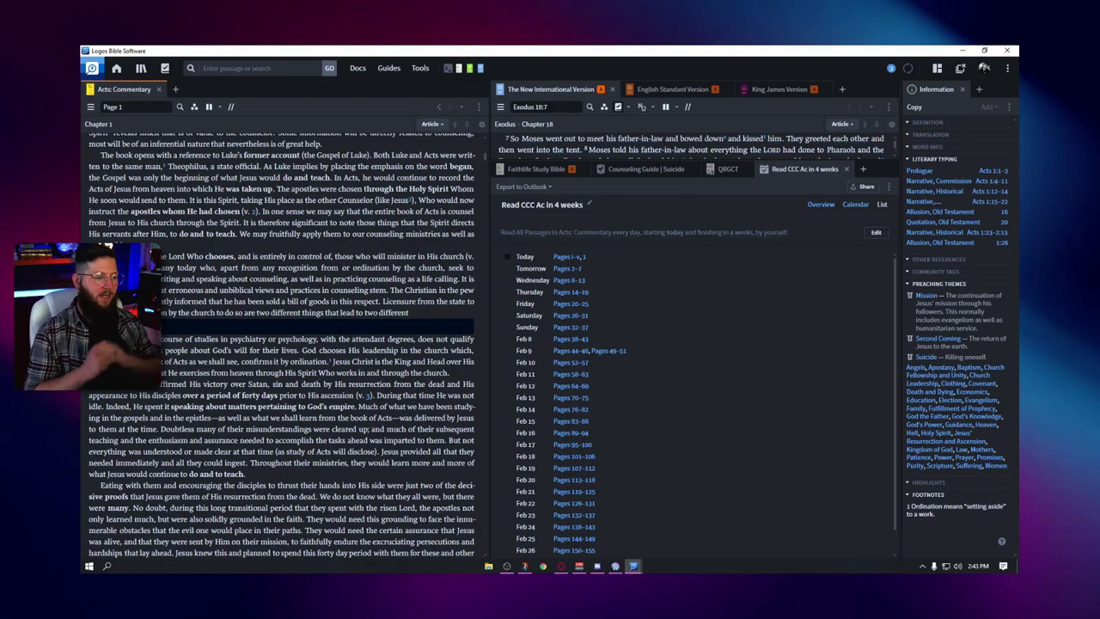
{"action": "left_click", "coordinate": [567, 269]}
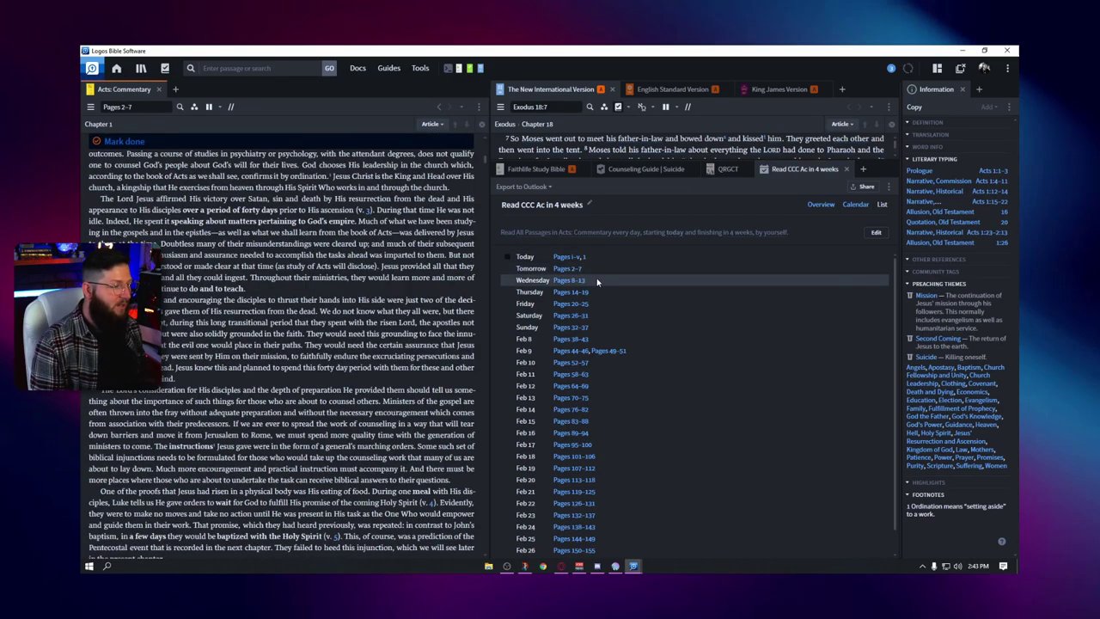
Remove the Galatians 1 workflow card from the Home dashboard and view the card types available to add.
{"action": "left_click", "coordinate": [117, 69]}
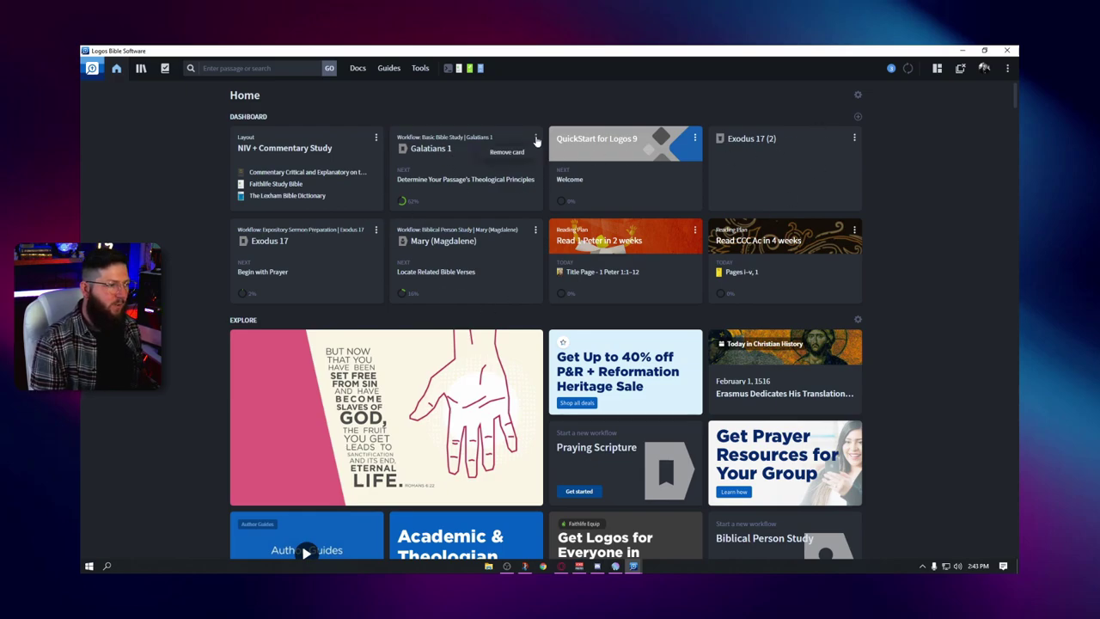
{"action": "left_click", "coordinate": [519, 153]}
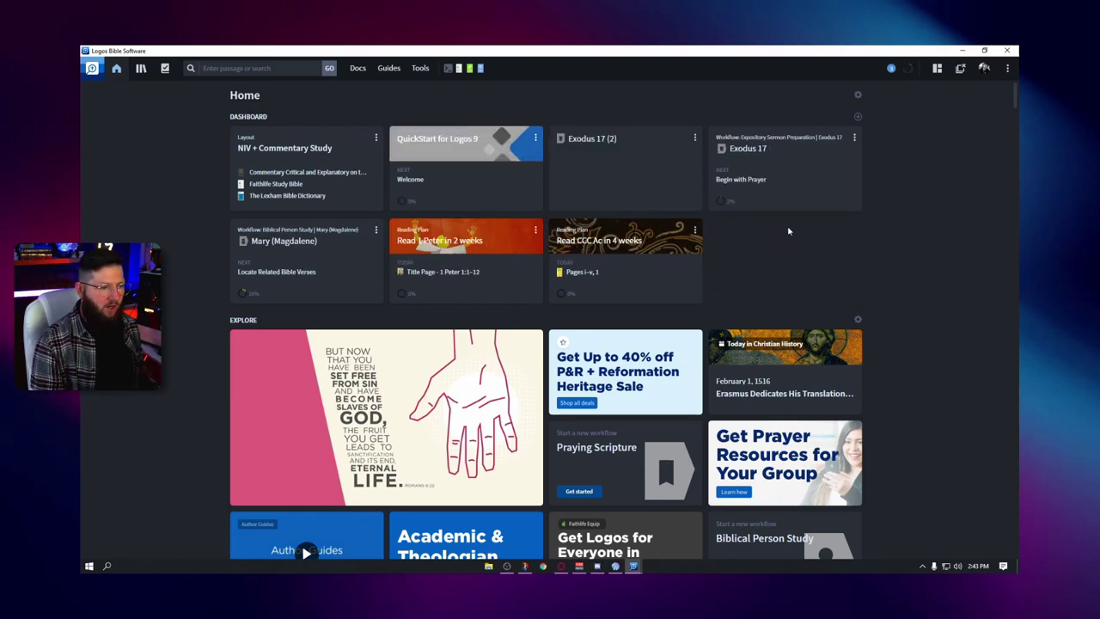
{"action": "left_click", "coordinate": [859, 117]}
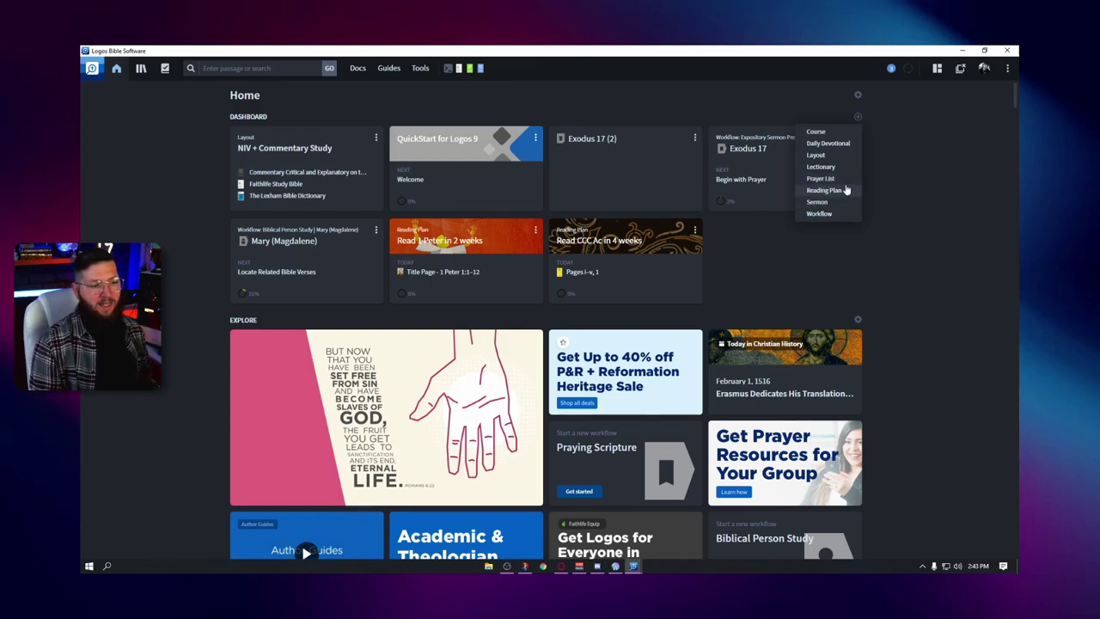
{"action": "left_click", "coordinate": [781, 268]}
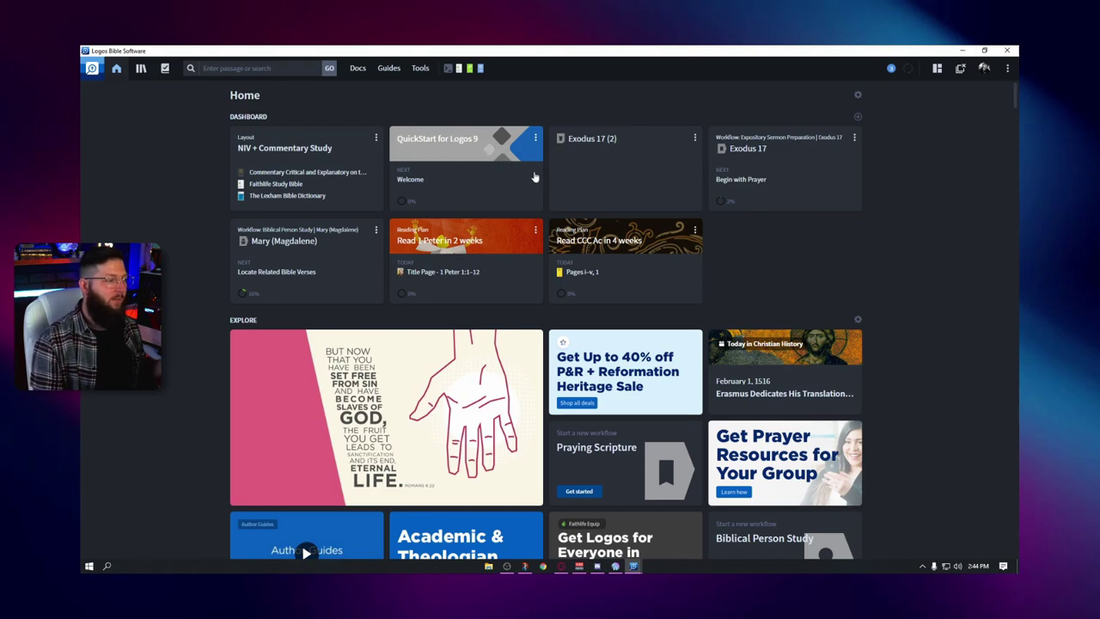